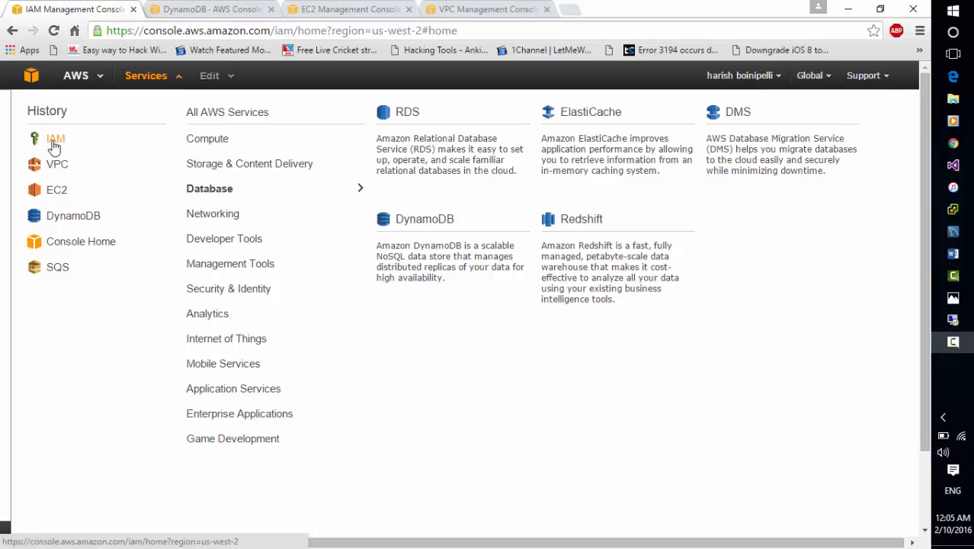
Open the IAM console and go to its Policies page.
click(54, 143)
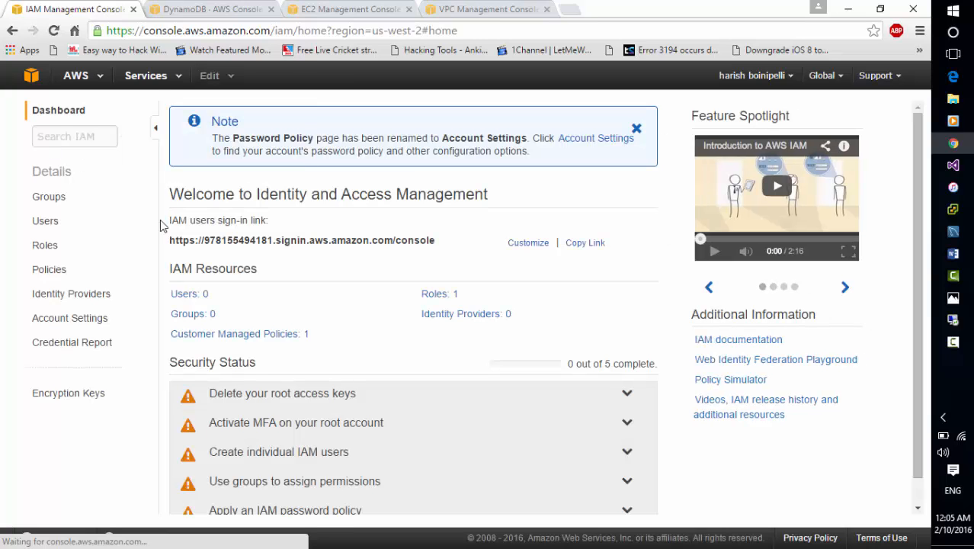
click(48, 271)
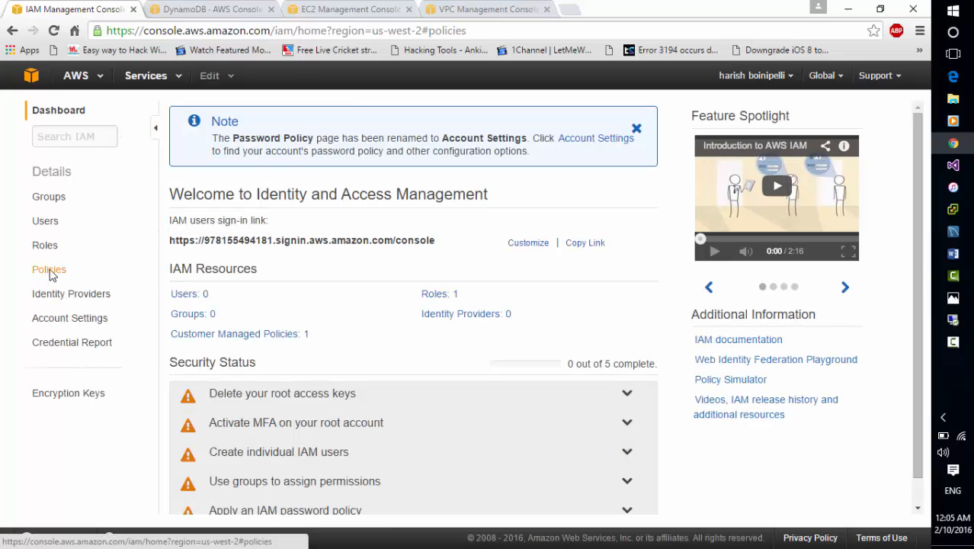
Start a new policy with the Policy Generator and choose Amazon DynamoDB as the AWS service.
click(199, 119)
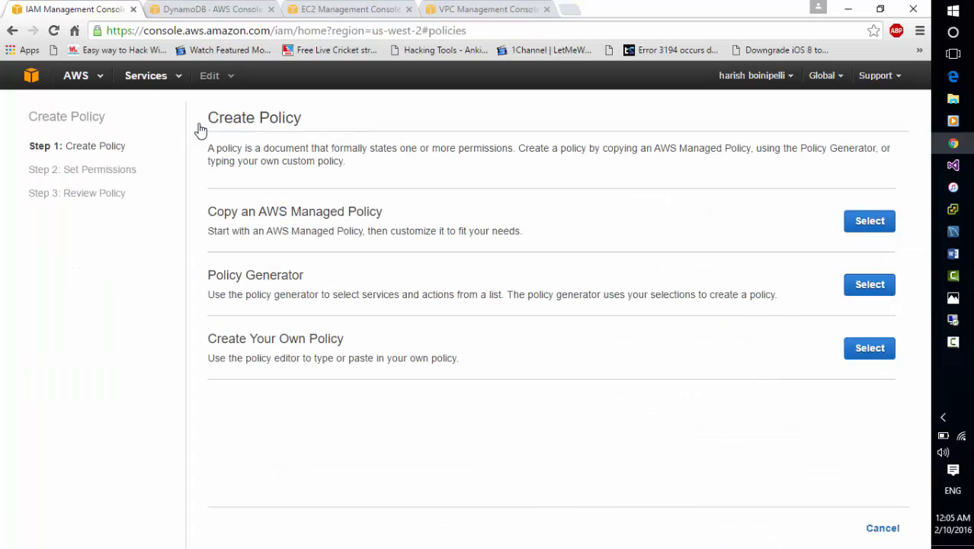
click(881, 293)
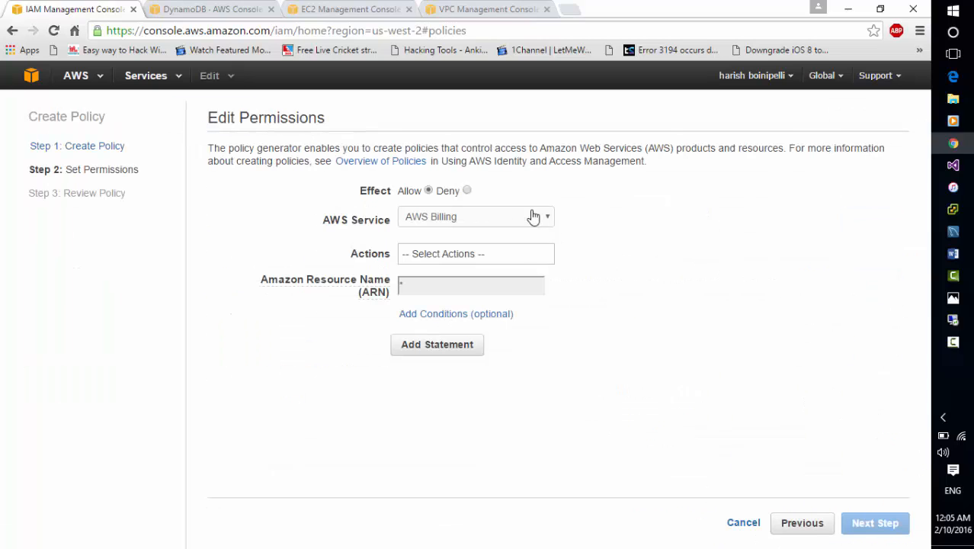
click(478, 224)
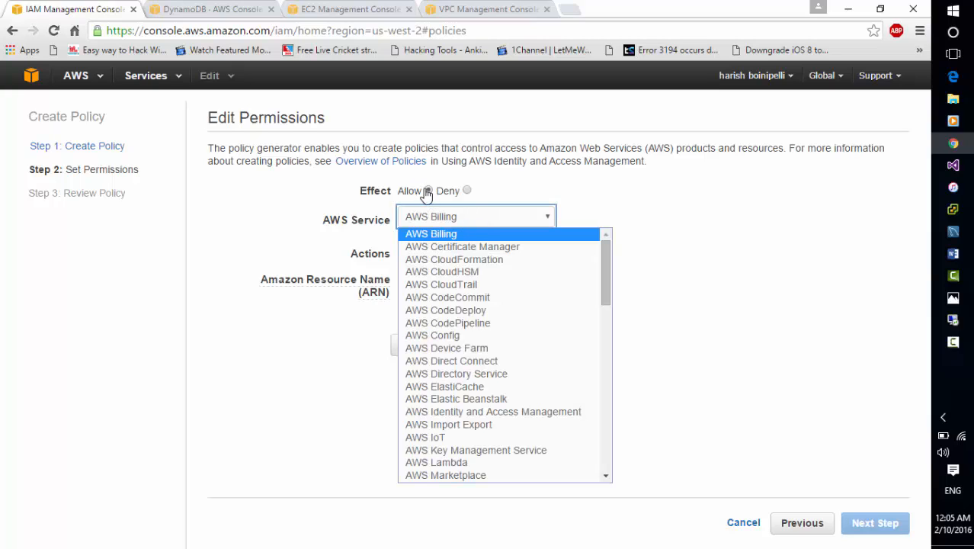
click(528, 223)
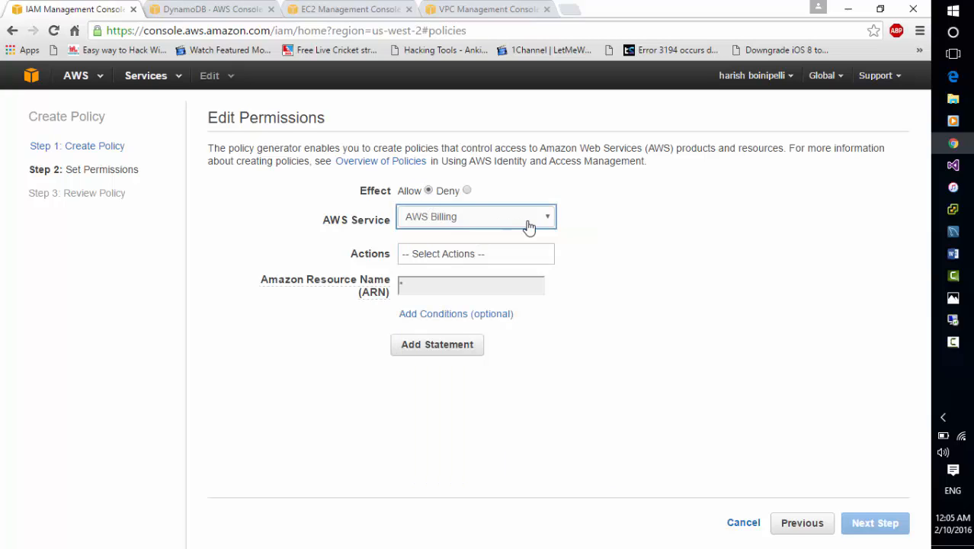
click(446, 216)
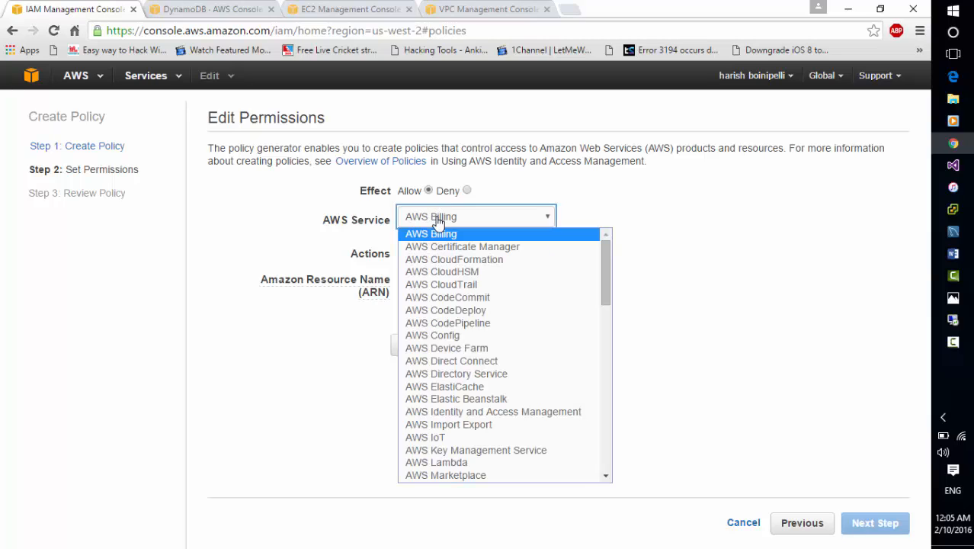
click(605, 476)
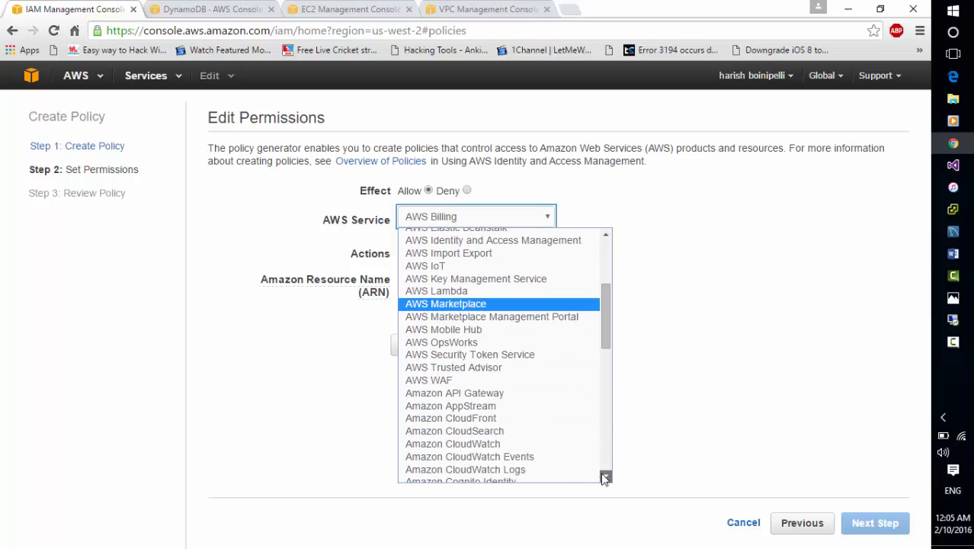
click(605, 477)
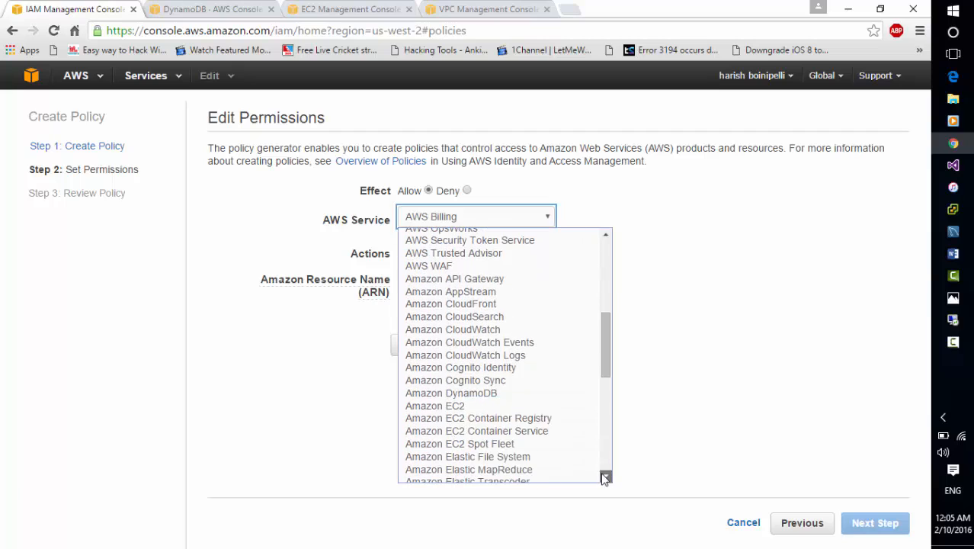
click(511, 392)
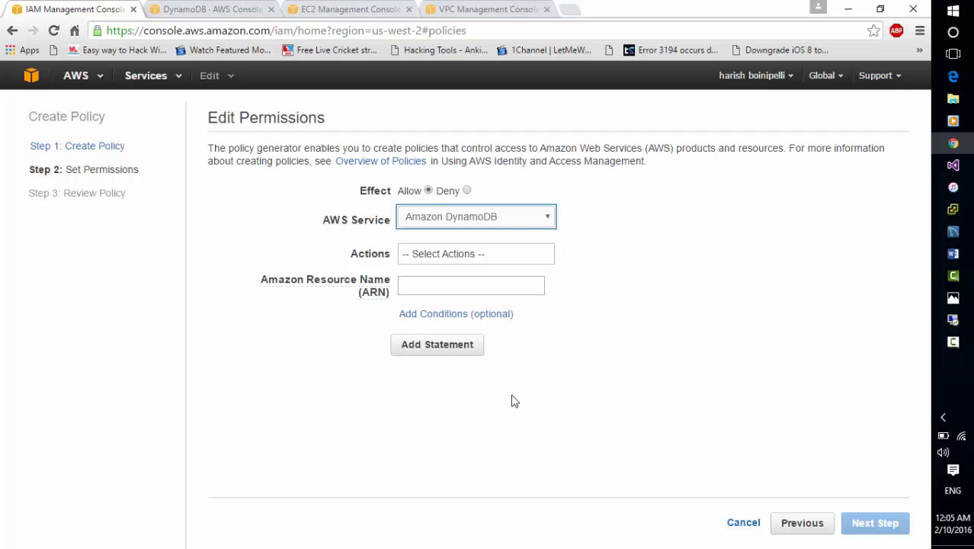
Select the DeleteItem, DescribeTable, GetItem, PutItem and UpdateItem actions for the statement.
click(431, 261)
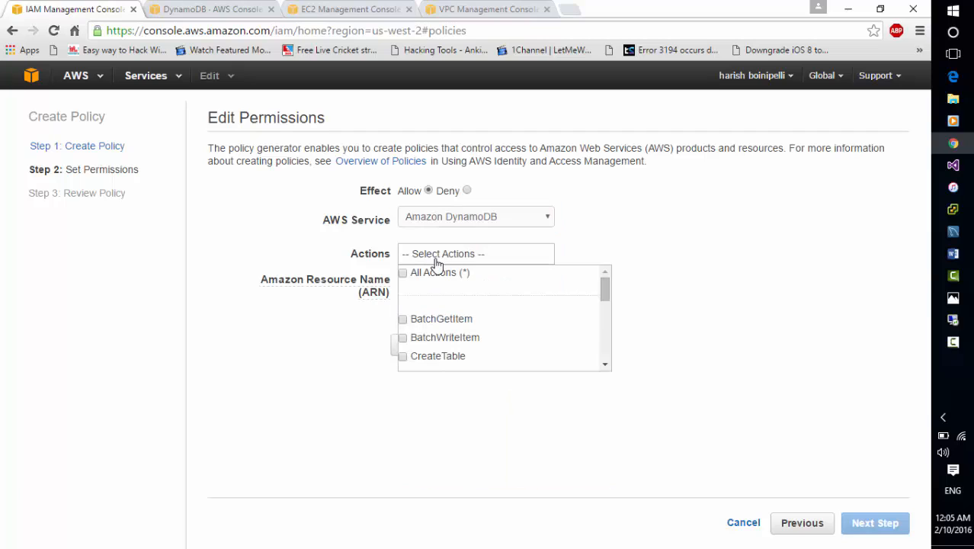
click(605, 364)
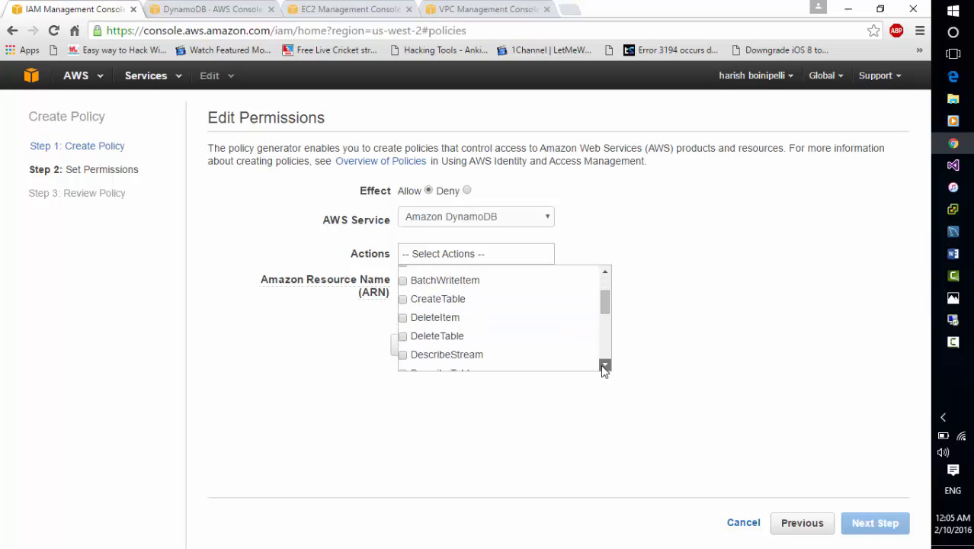
click(402, 318)
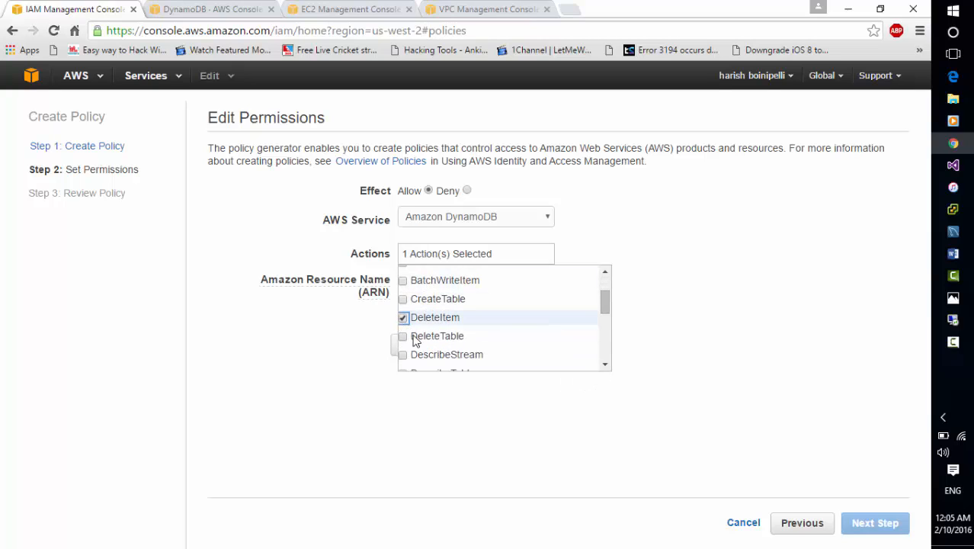
click(605, 365)
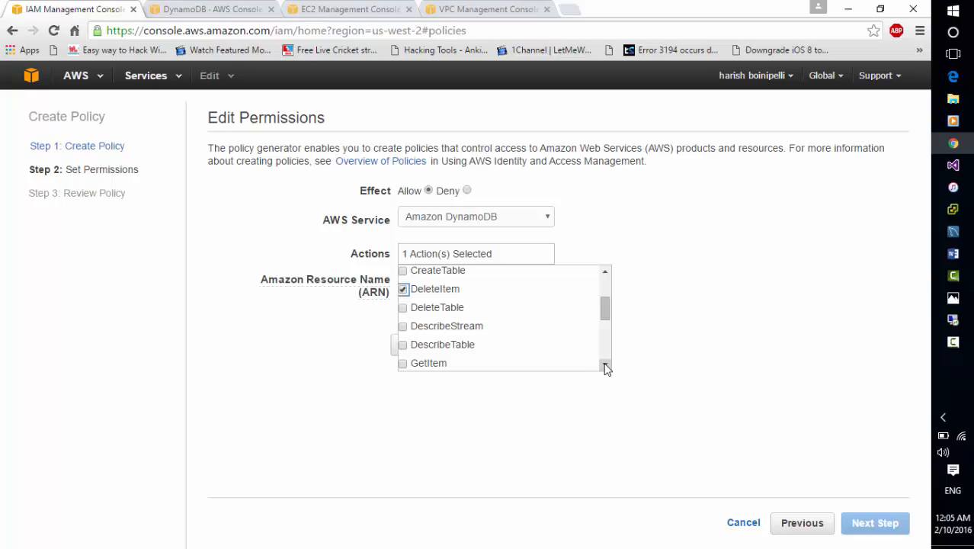
click(403, 346)
click(403, 364)
click(605, 365)
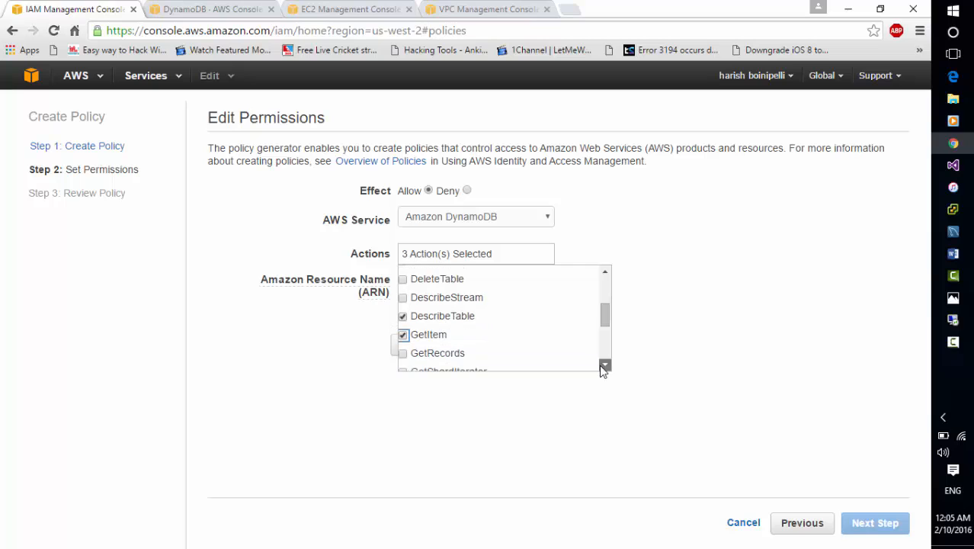
click(605, 365)
click(604, 365)
click(604, 365)
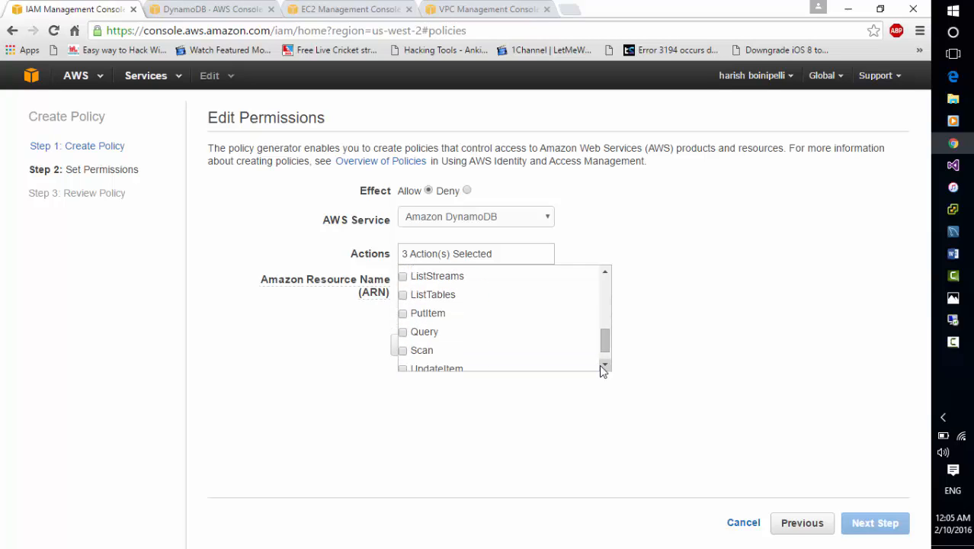
click(403, 314)
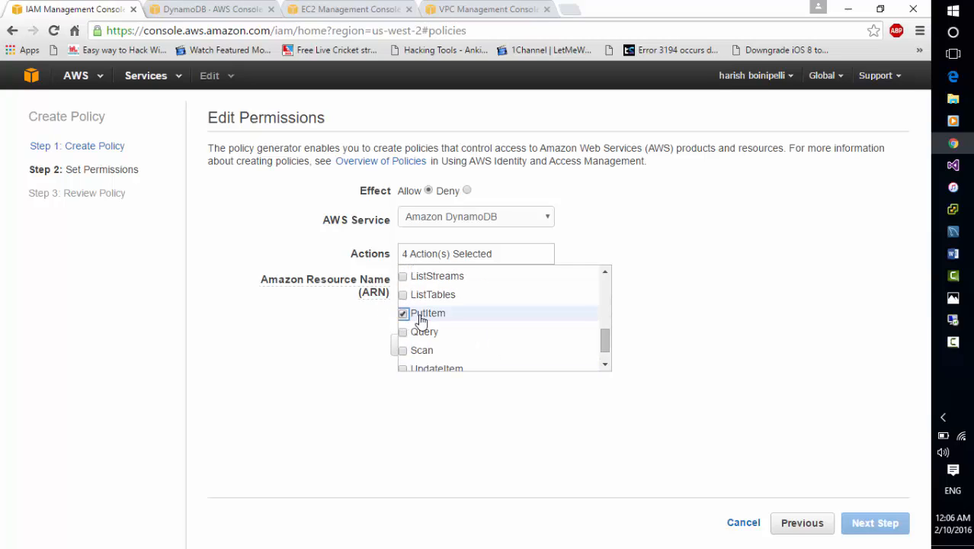
click(604, 365)
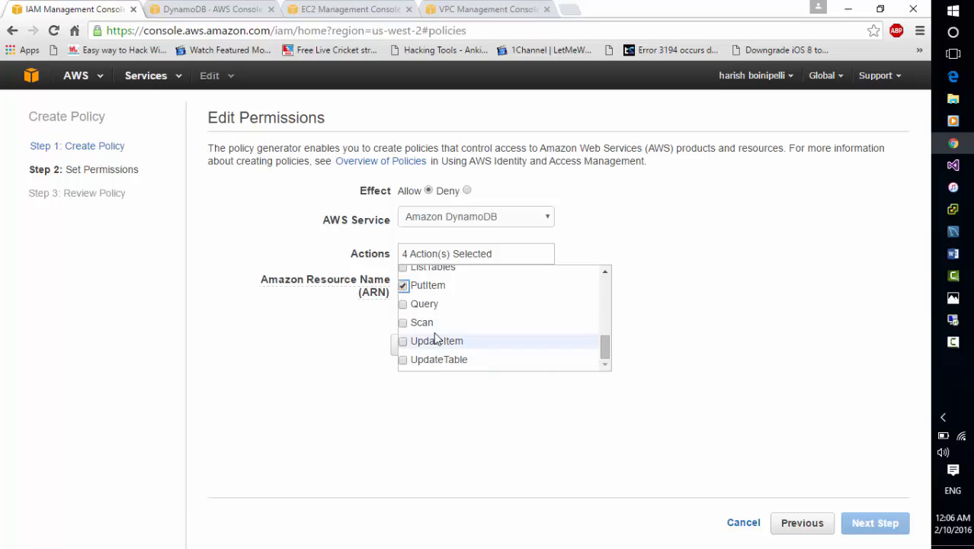
click(403, 340)
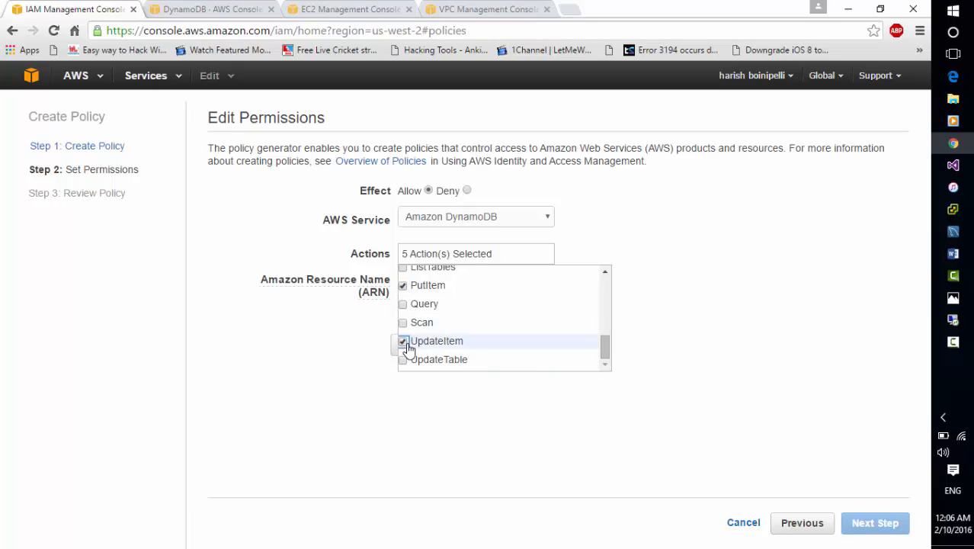
click(450, 417)
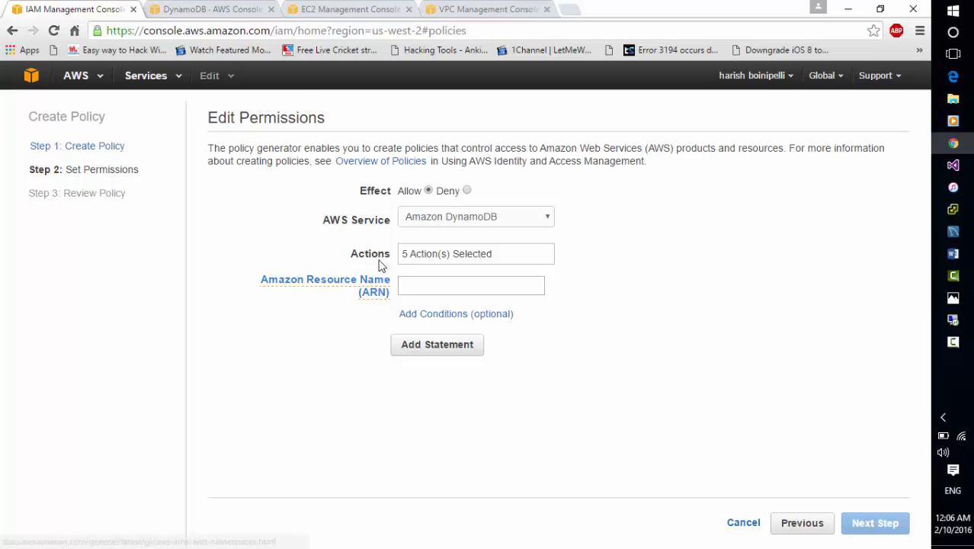
In the DynamoDB console, open the ASP.NET_SessionState table's overview and copy its Amazon Resource Name.
click(219, 9)
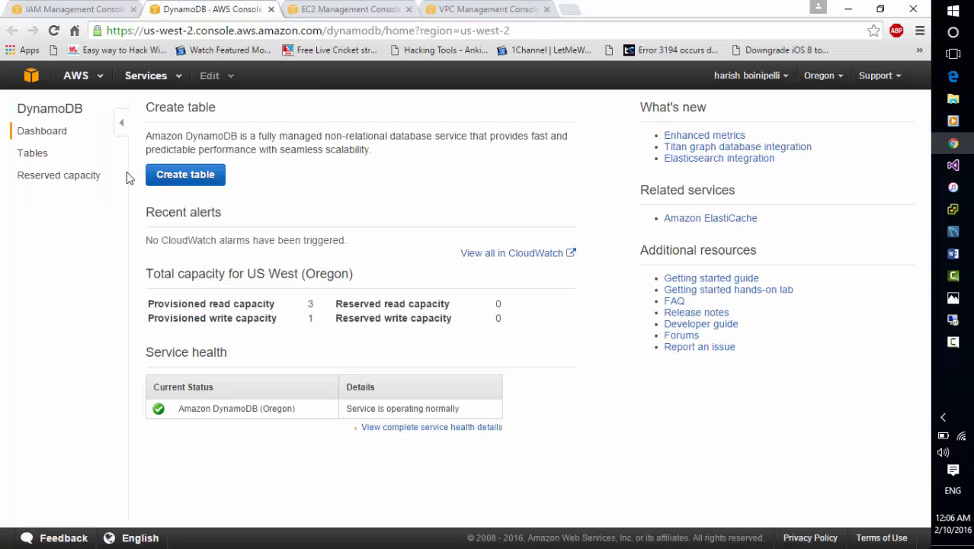
click(35, 158)
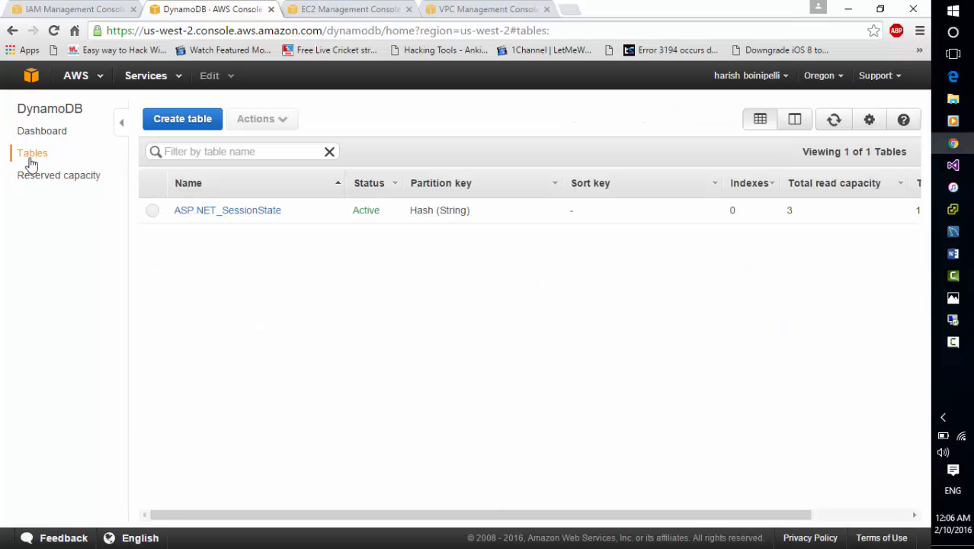
click(152, 216)
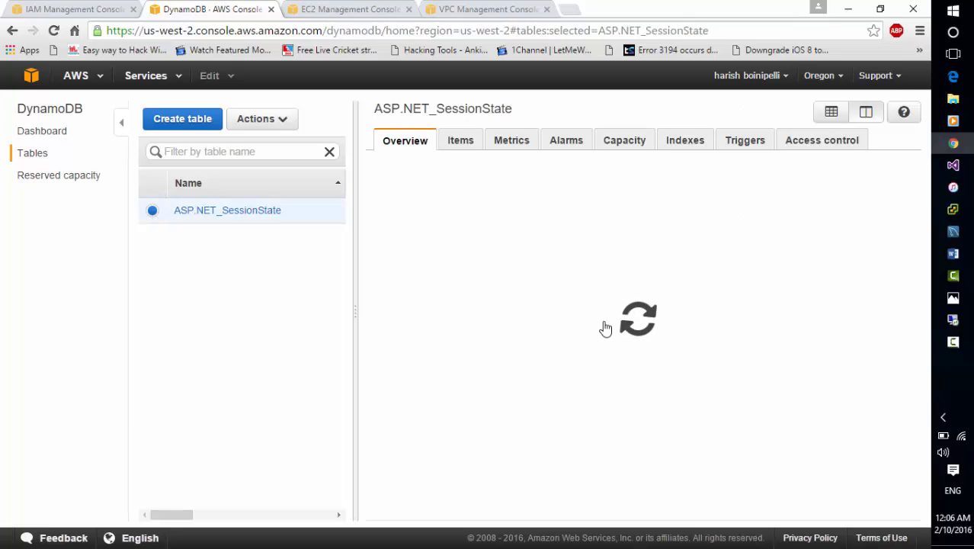
scroll(918, 517, down, 3)
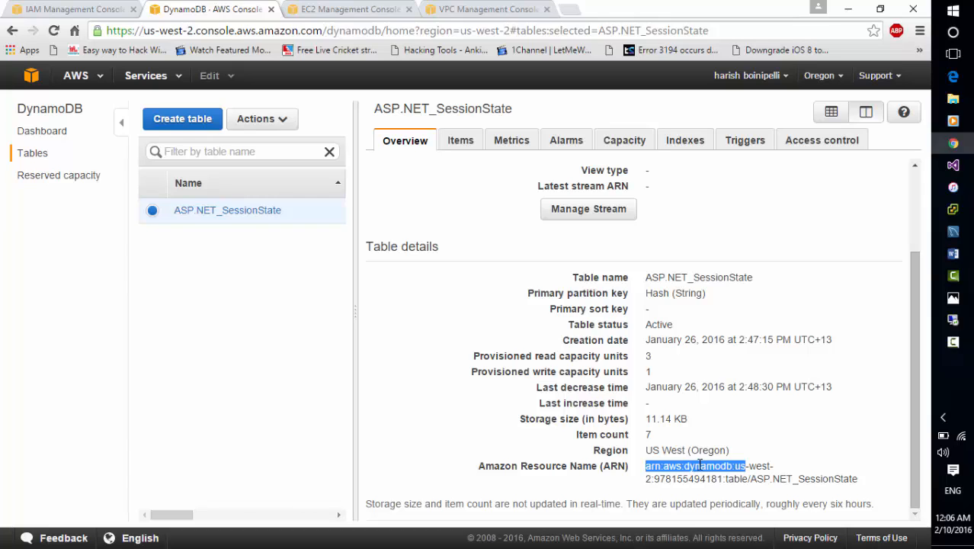
triple_click(700, 465)
right_click(699, 465)
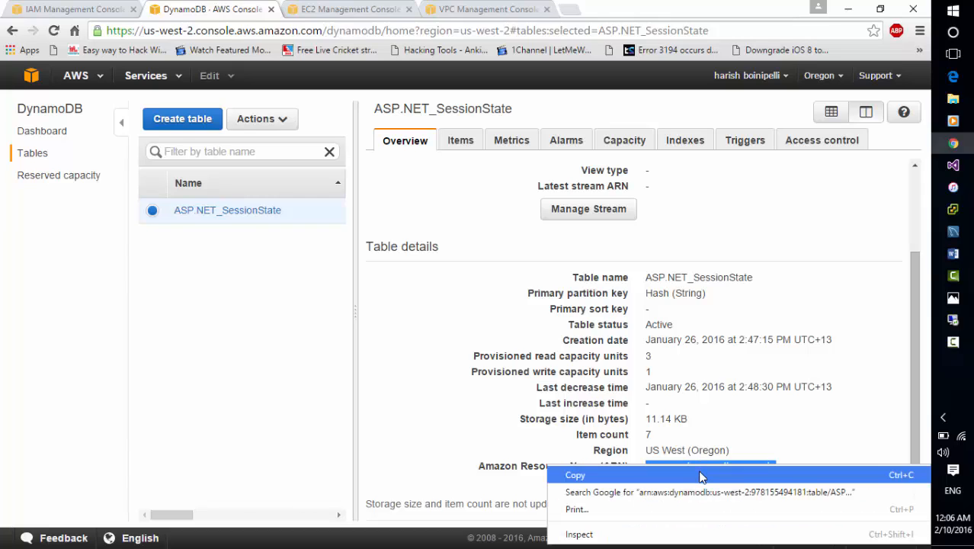
click(701, 472)
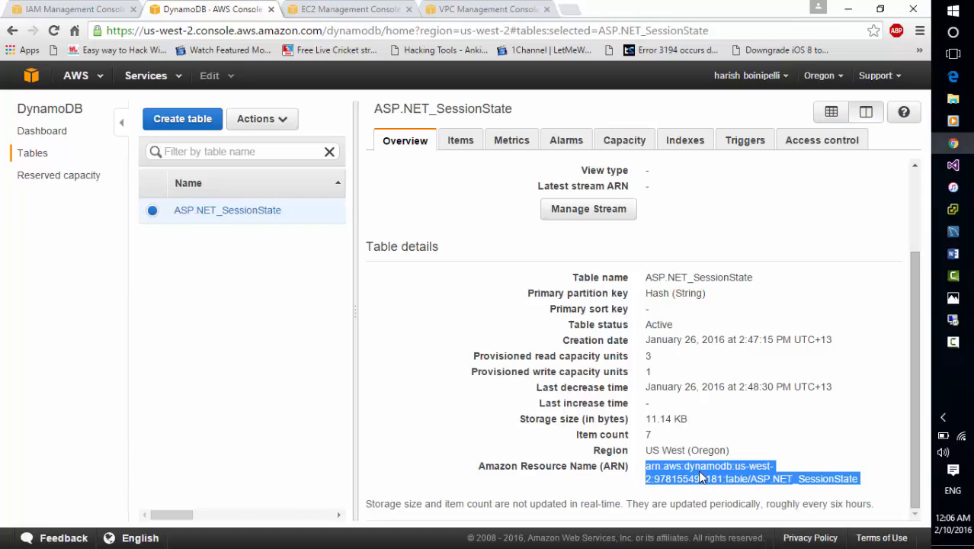
Paste the copied table ARN into the policy's resource field, then cancel the policy creation.
click(72, 9)
click(472, 288)
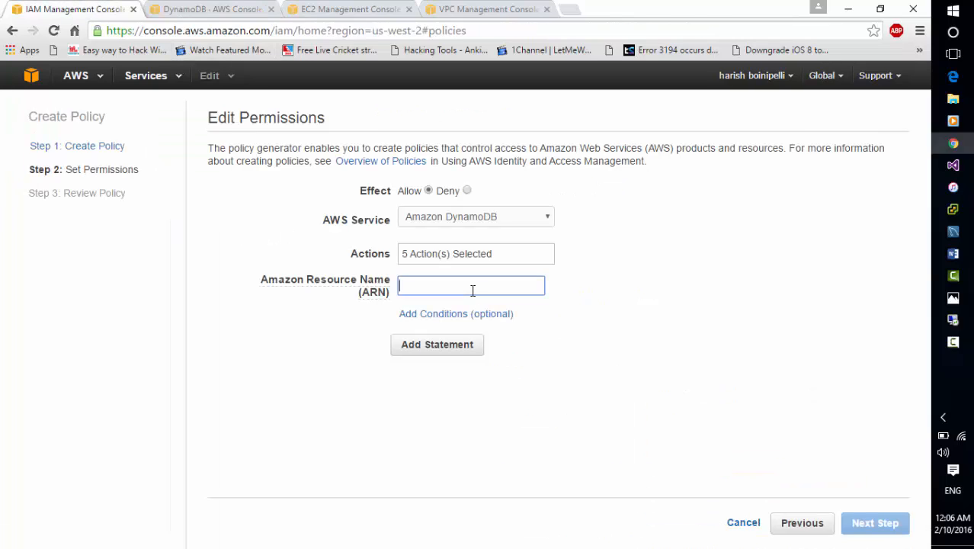
right_click(472, 290)
click(532, 379)
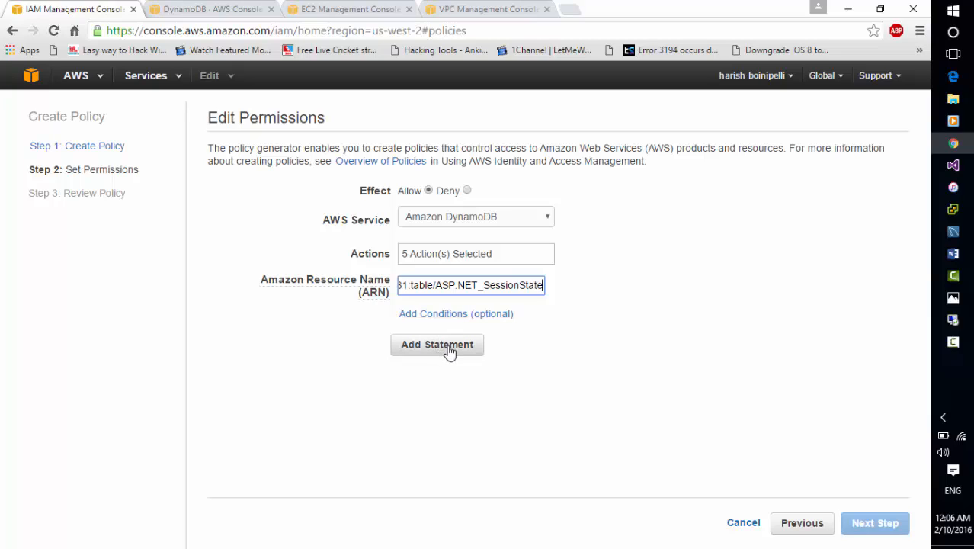
click(746, 523)
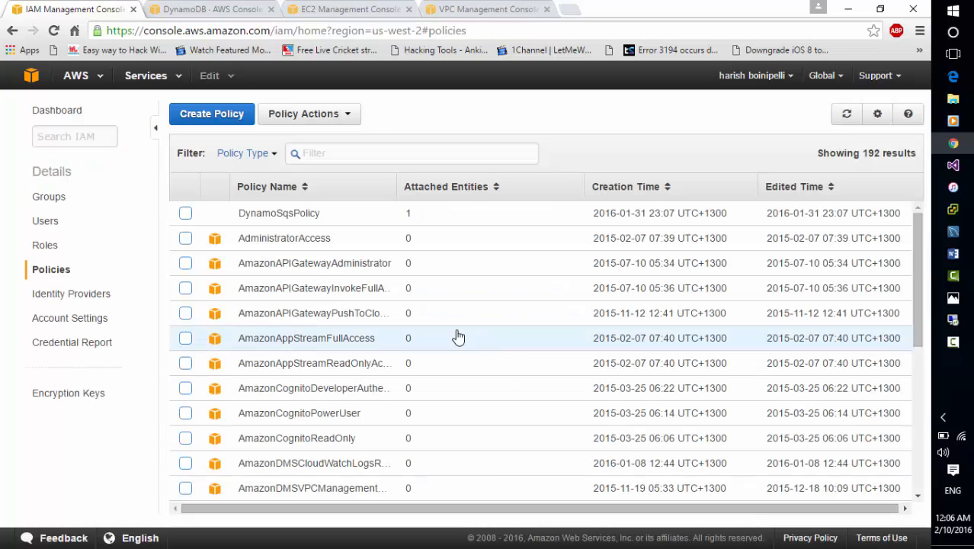
Start a new policy with the Policy Generator and choose Amazon SQS as the AWS service.
click(225, 123)
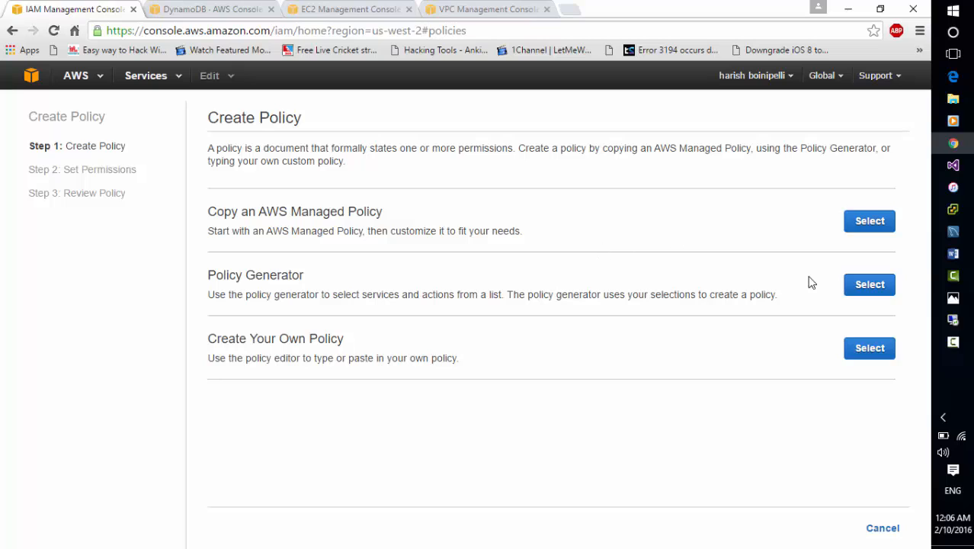
click(888, 289)
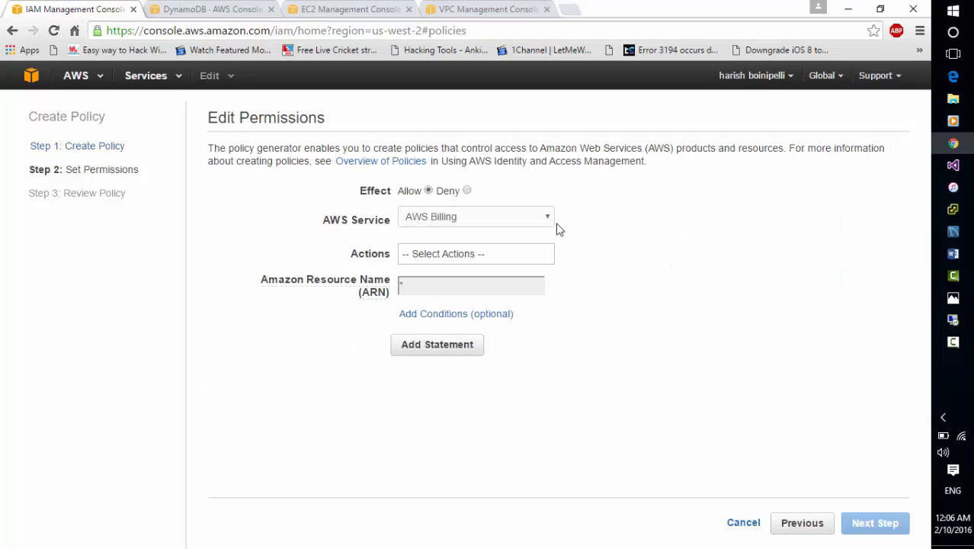
click(451, 220)
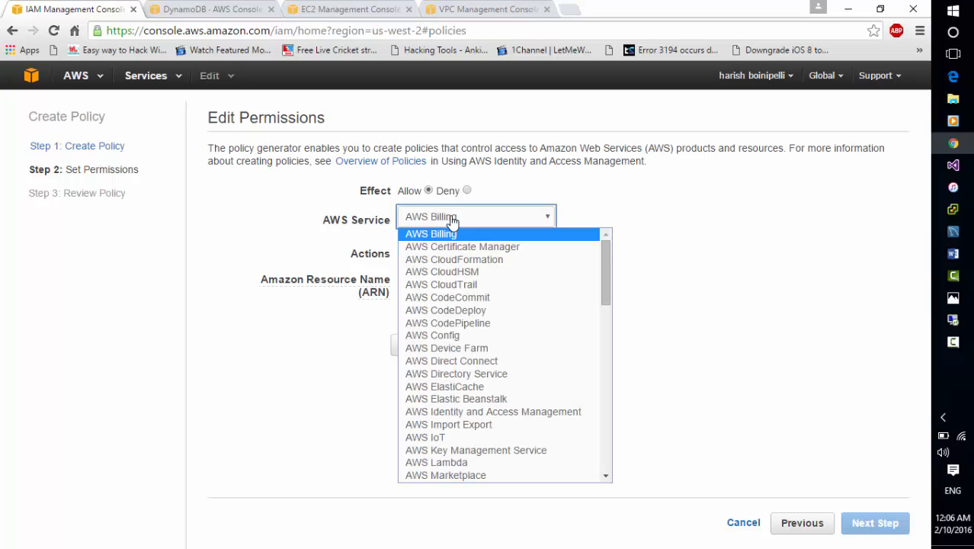
click(607, 476)
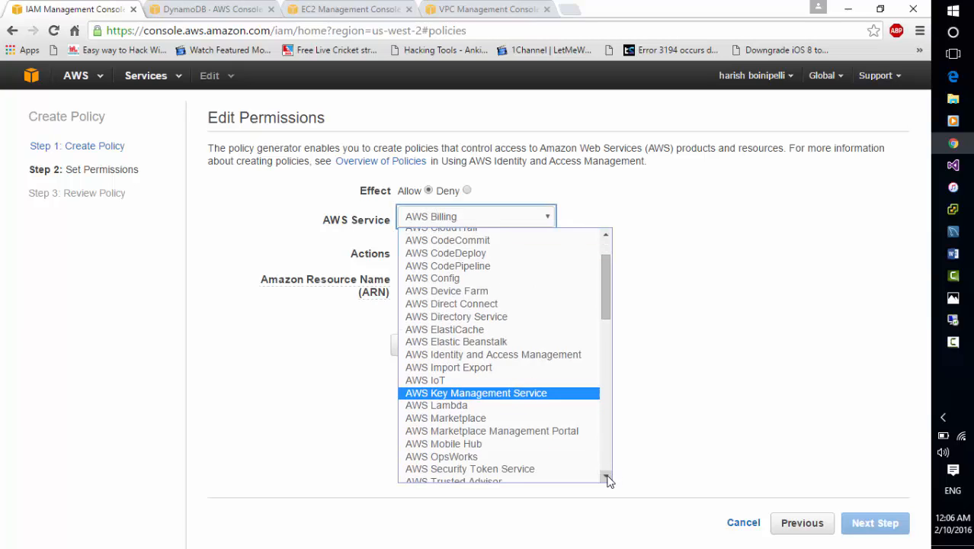
click(607, 476)
click(607, 476)
click(608, 476)
click(607, 477)
click(607, 476)
click(607, 476)
click(608, 476)
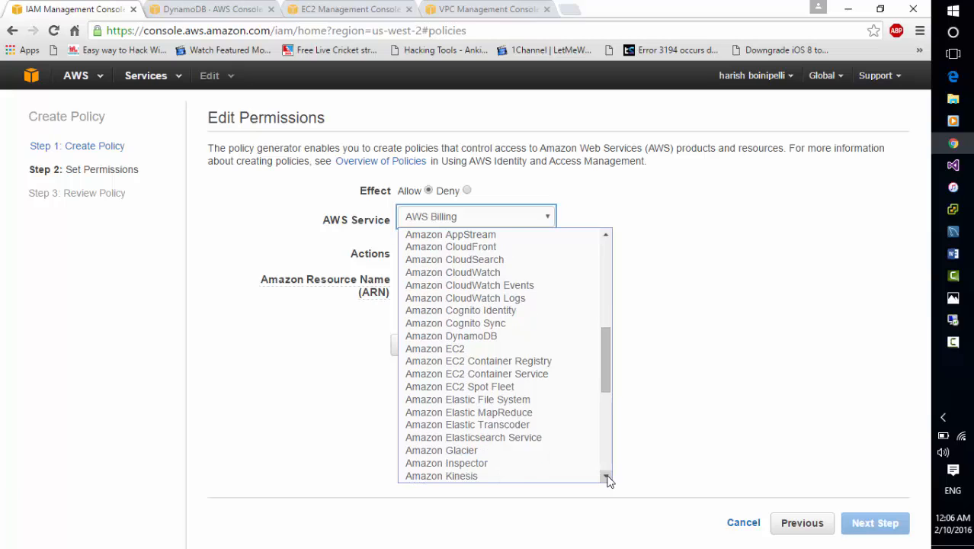
click(607, 477)
click(607, 477)
click(607, 476)
click(607, 477)
click(608, 476)
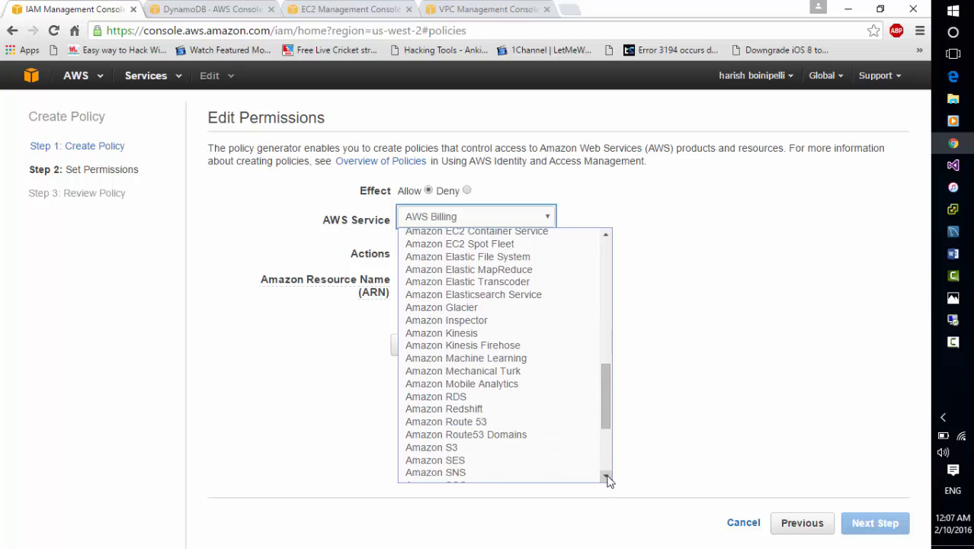
click(607, 477)
click(608, 476)
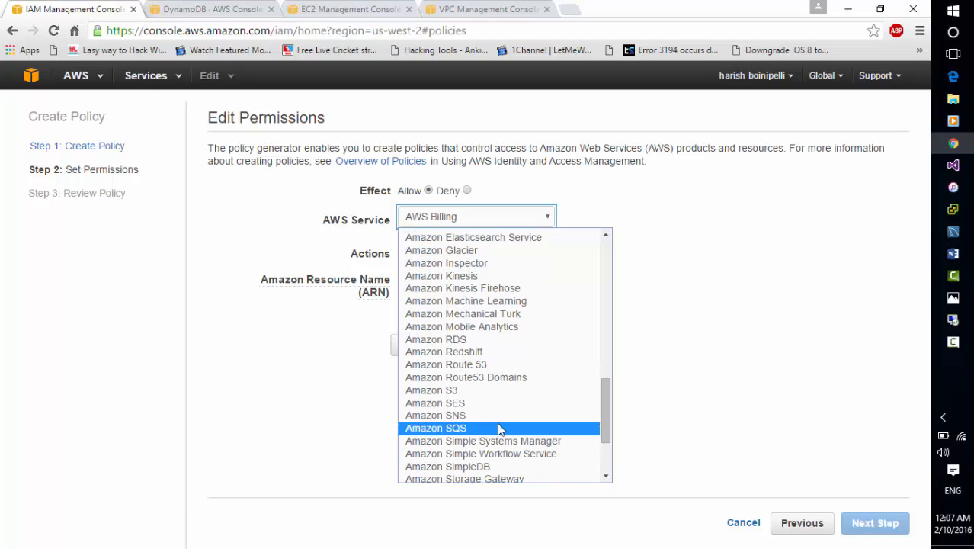
click(499, 427)
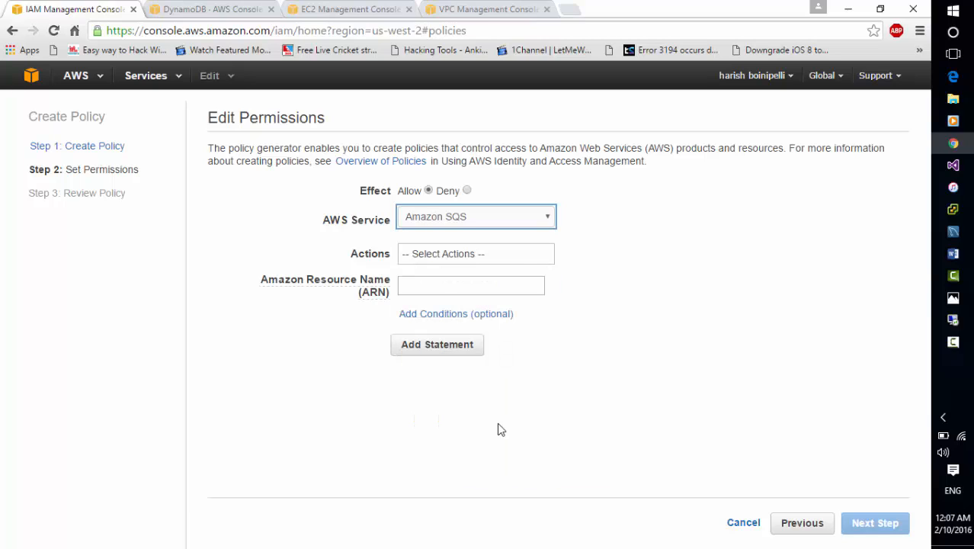
Select the DeleteMessage, DeleteMessageBatch, GetQueueUrl, ReceiveMessage, SendMessage and SendMessageBatch actions, then cancel the policy creation.
click(470, 261)
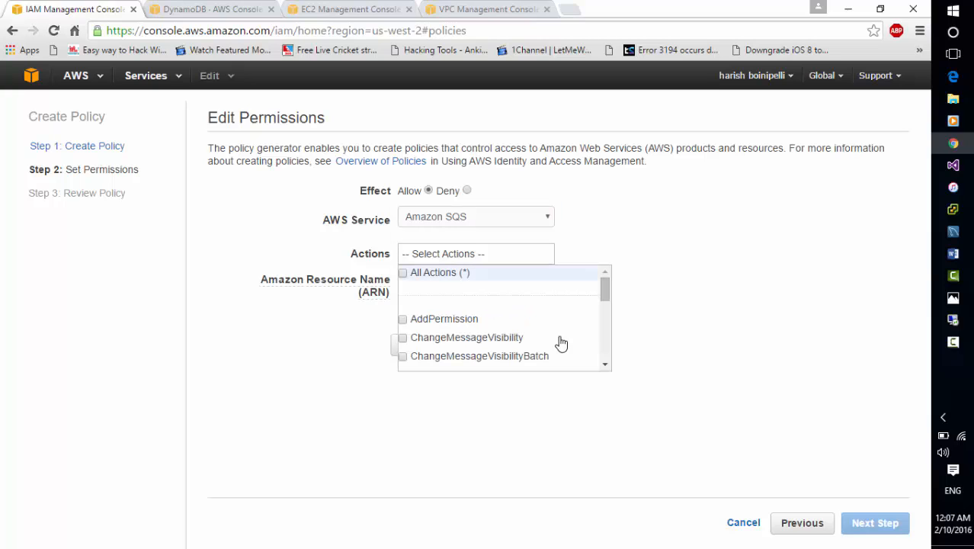
scroll(606, 369, down, 2)
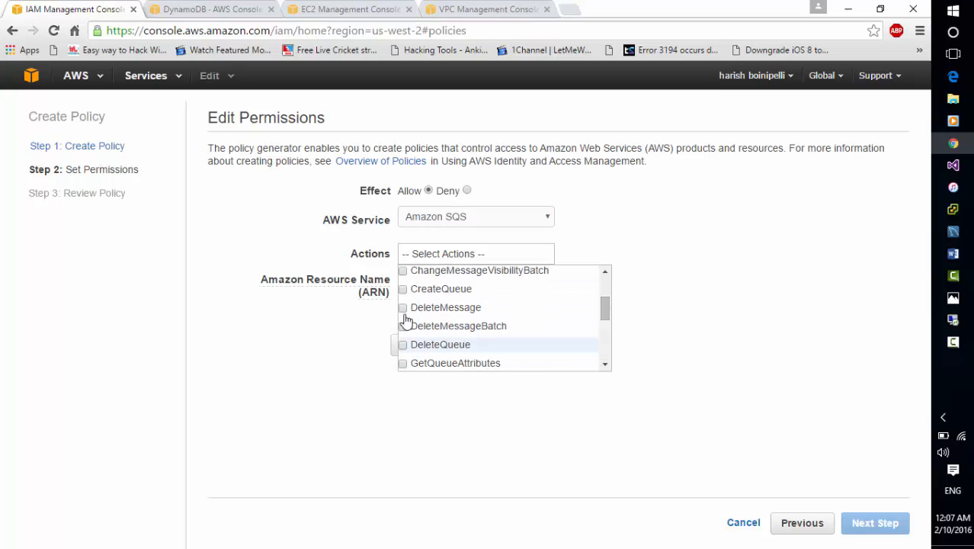
click(403, 309)
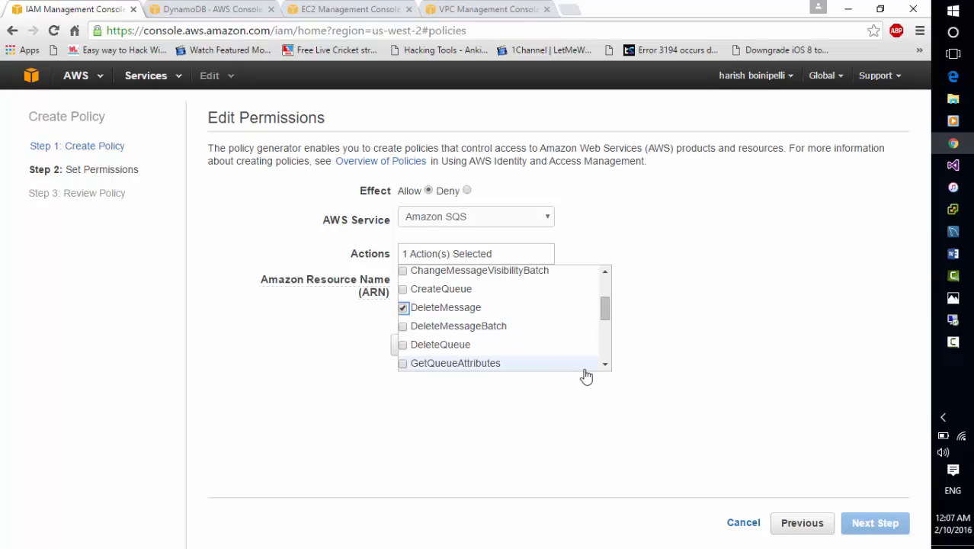
click(404, 327)
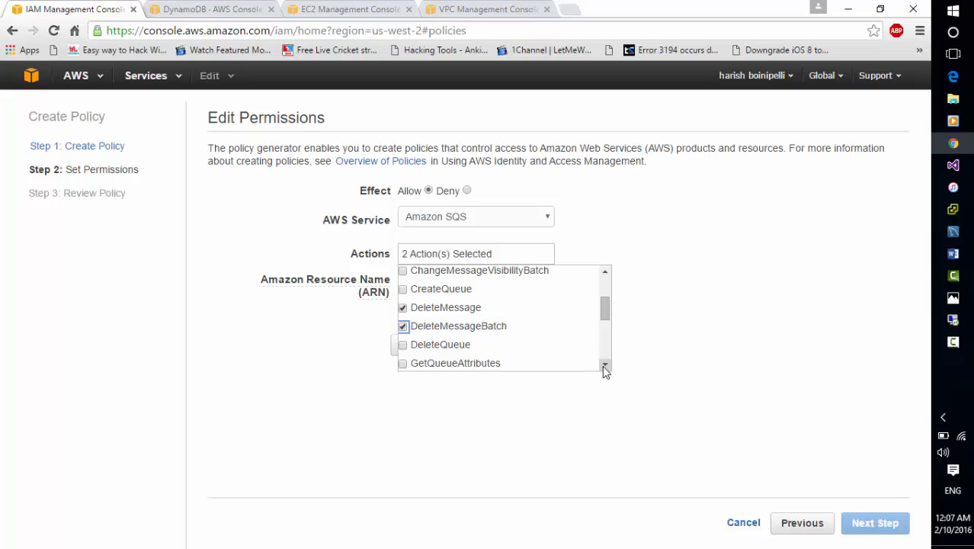
click(605, 367)
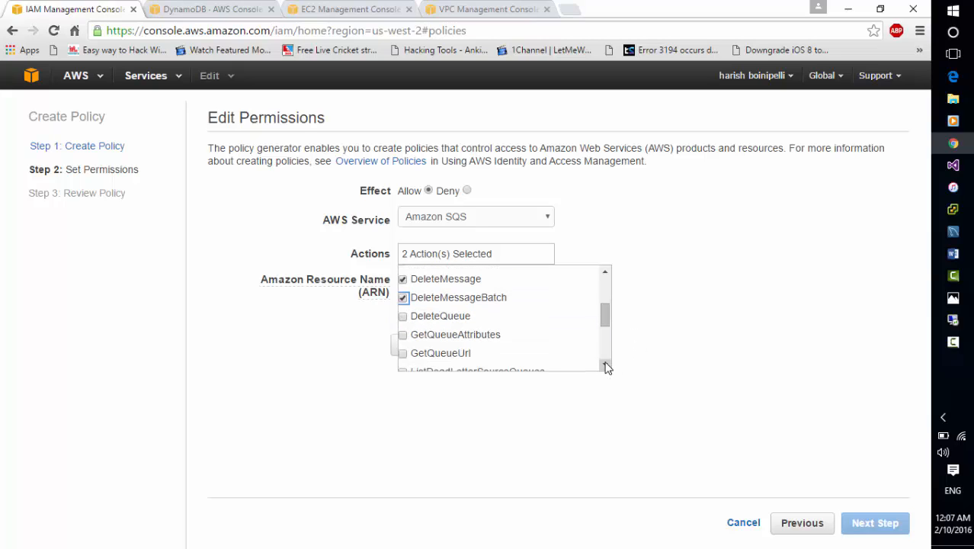
click(605, 367)
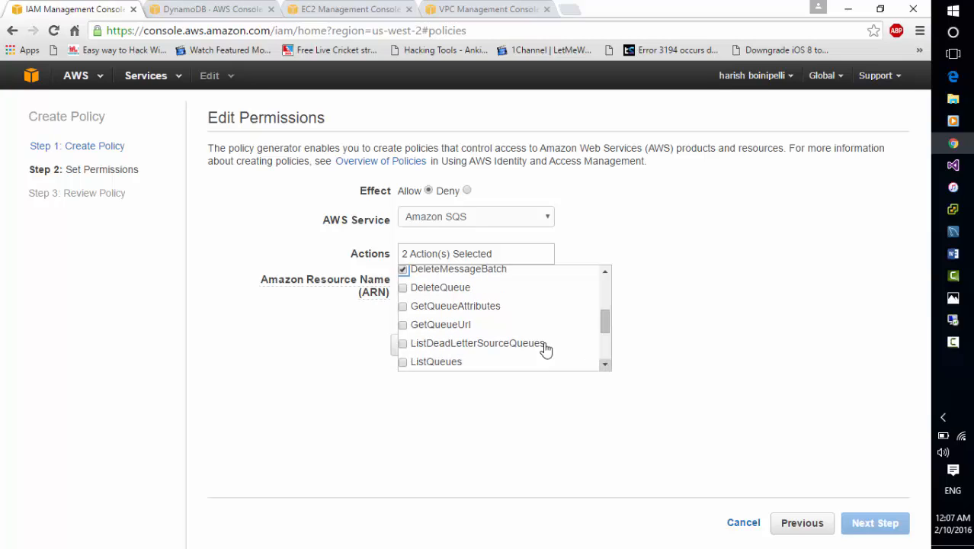
click(403, 326)
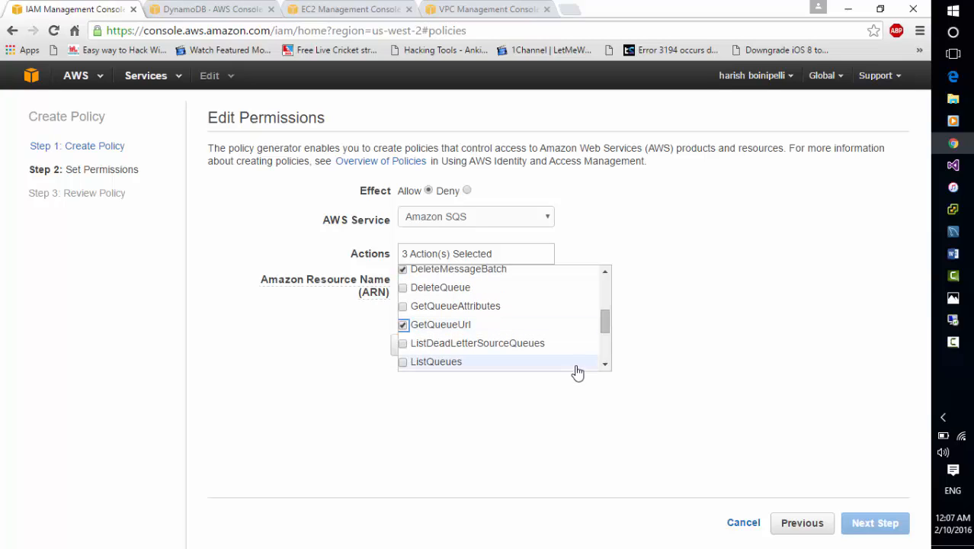
click(605, 366)
click(605, 367)
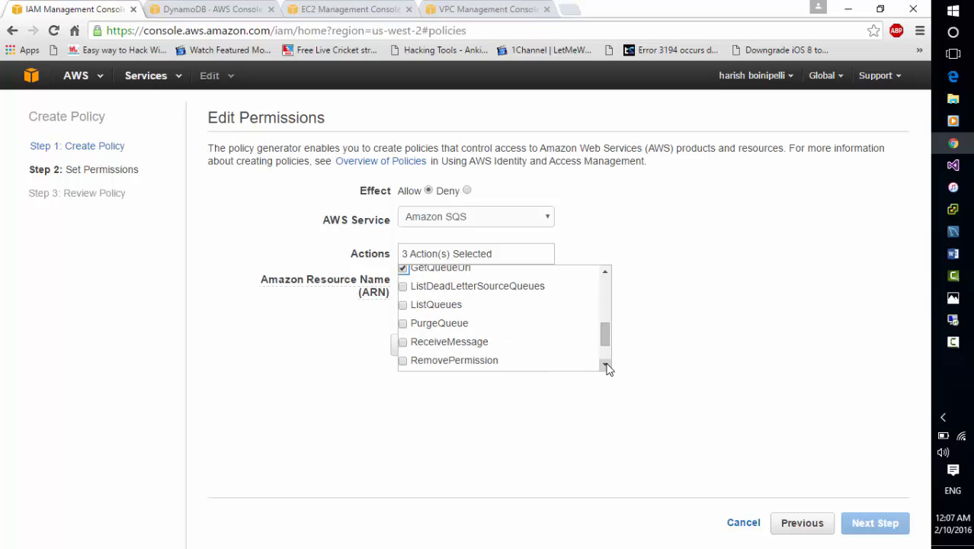
click(605, 367)
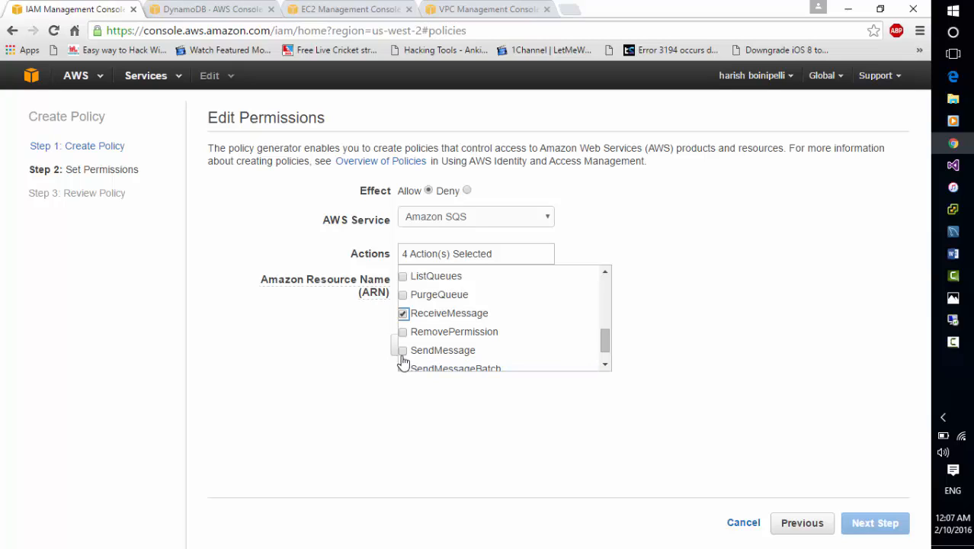
click(402, 350)
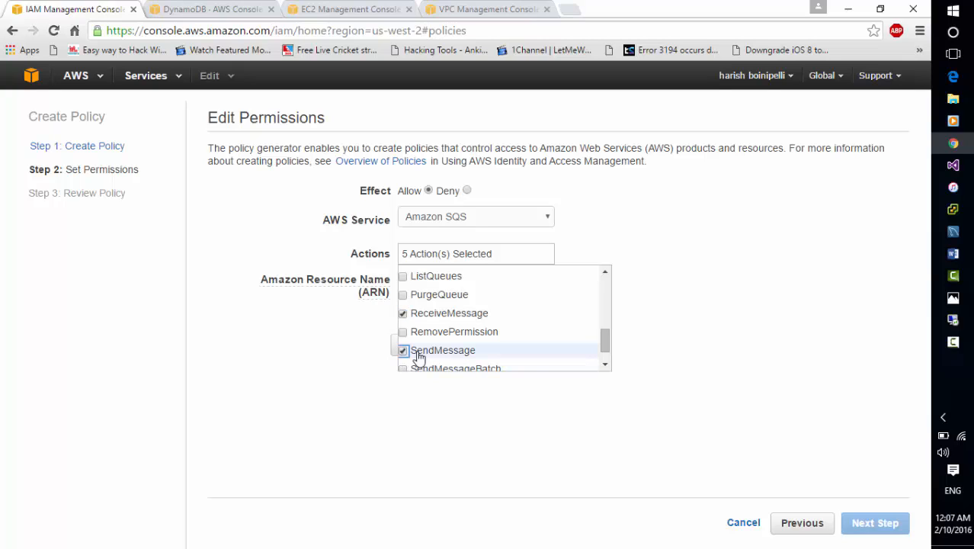
click(606, 364)
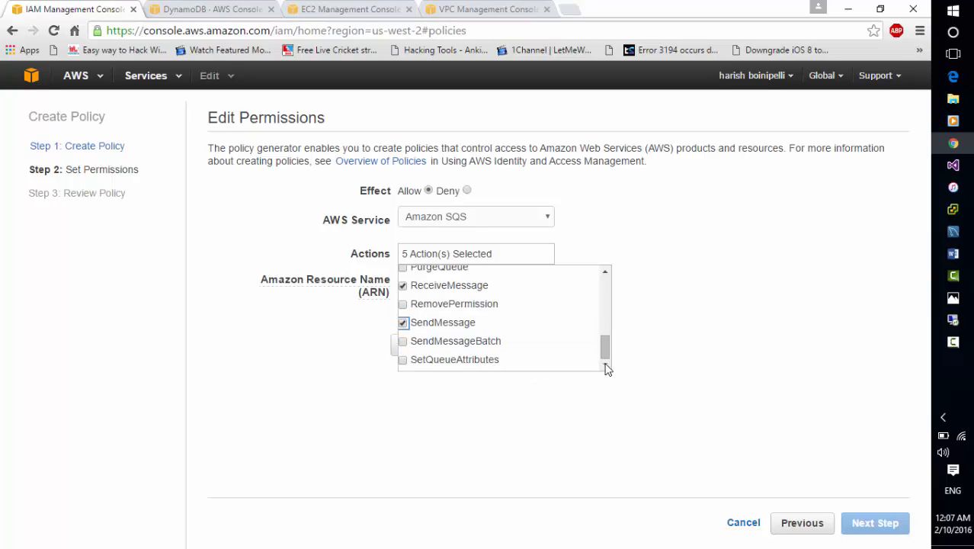
click(403, 342)
click(479, 437)
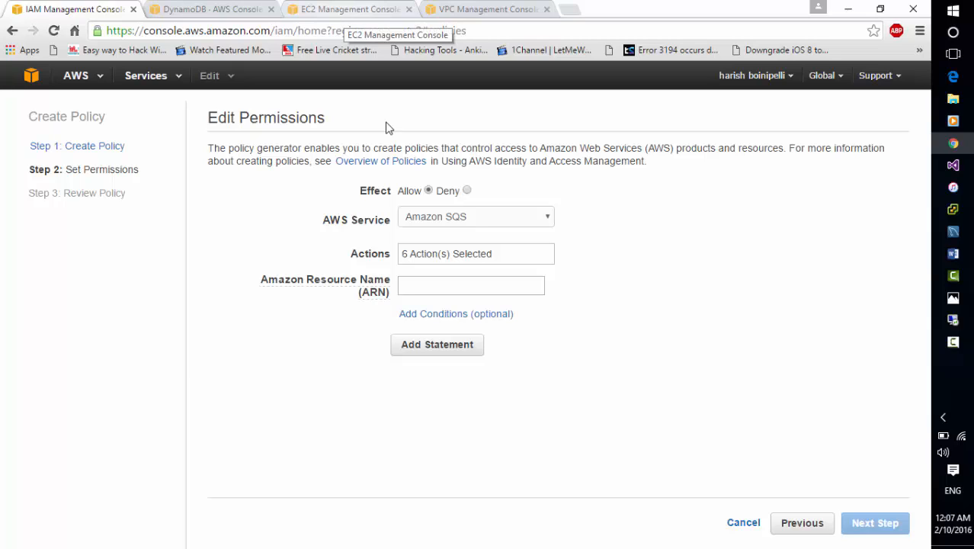
click(440, 286)
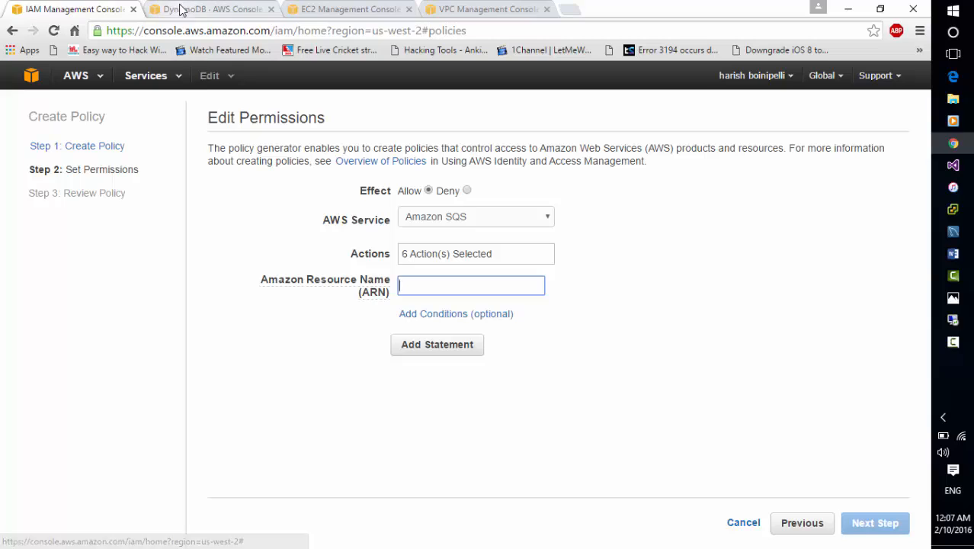
click(743, 526)
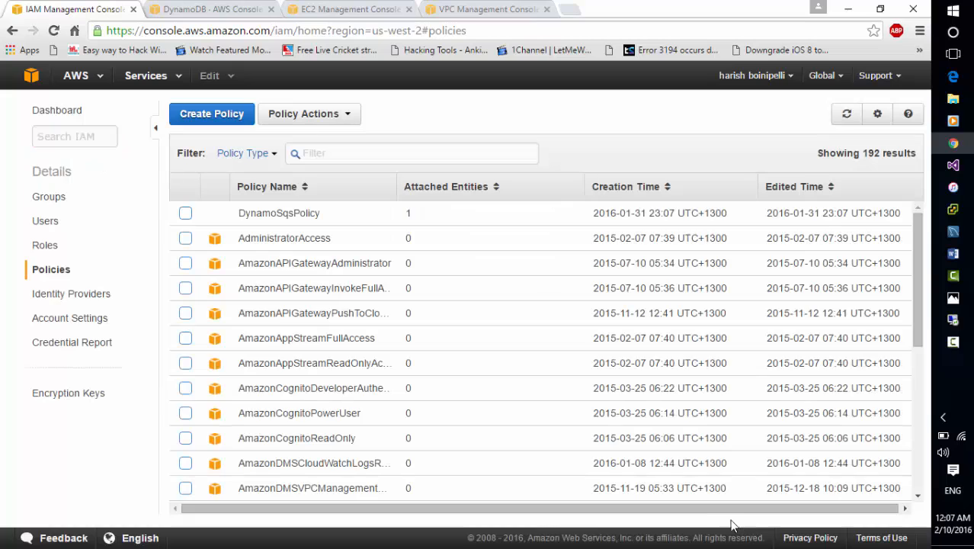
Start creating a new IAM role named WebServerrole.
click(42, 247)
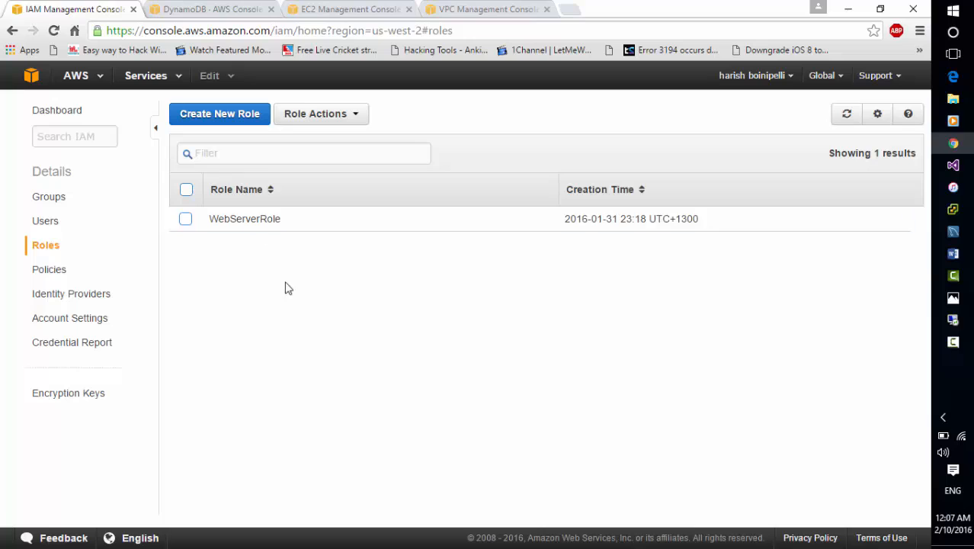
click(231, 118)
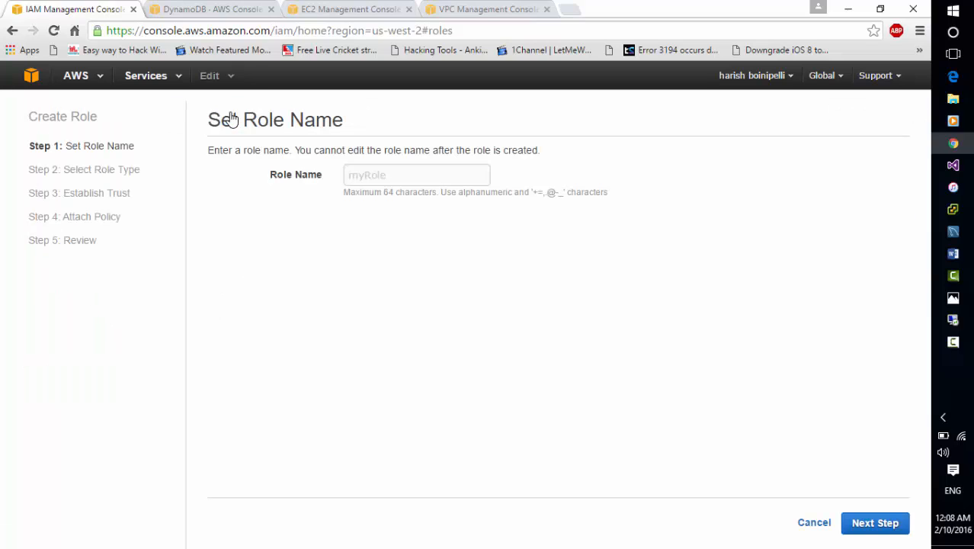
click(372, 176)
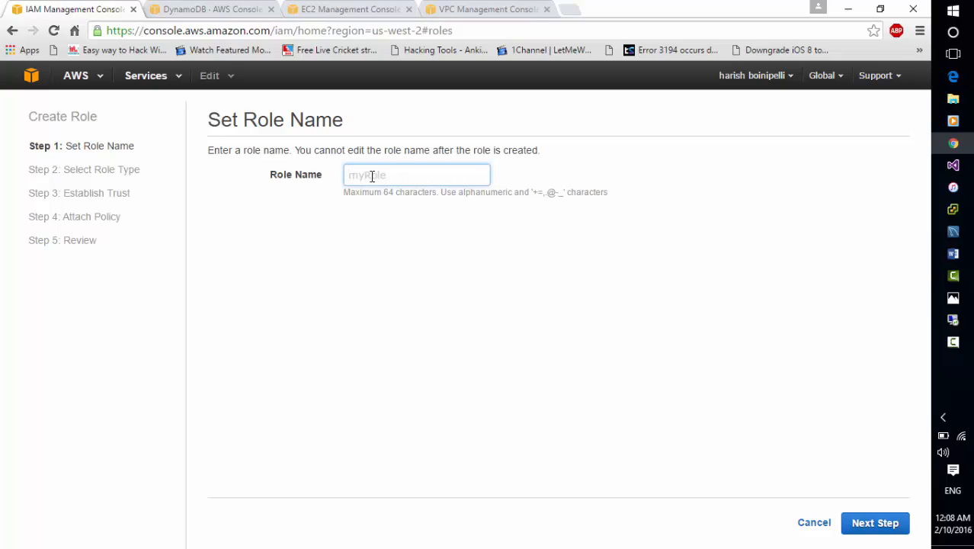
text(WebServerrole)
click(875, 525)
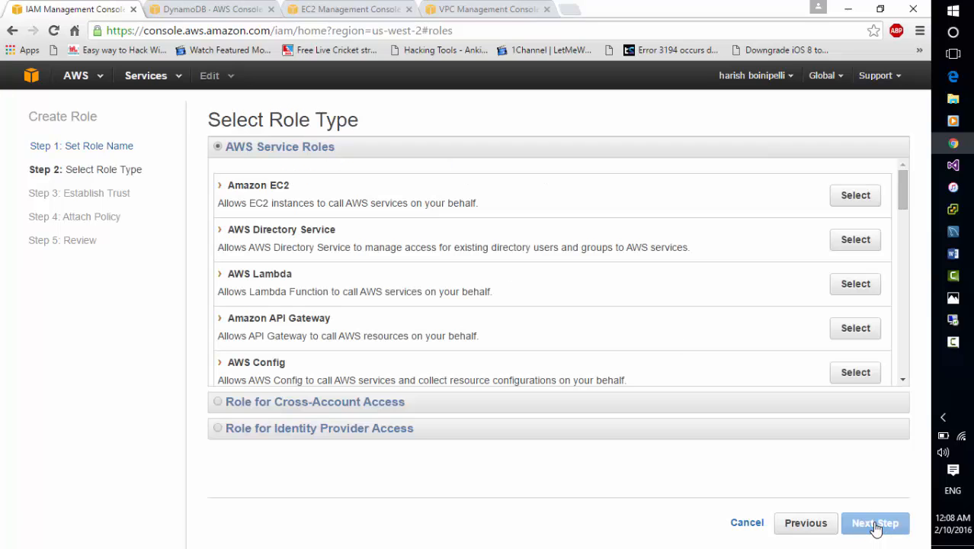
Choose the Amazon EC2 service role type, attach DynamoSqsPolicy, review the role, then cancel the role creation.
click(855, 196)
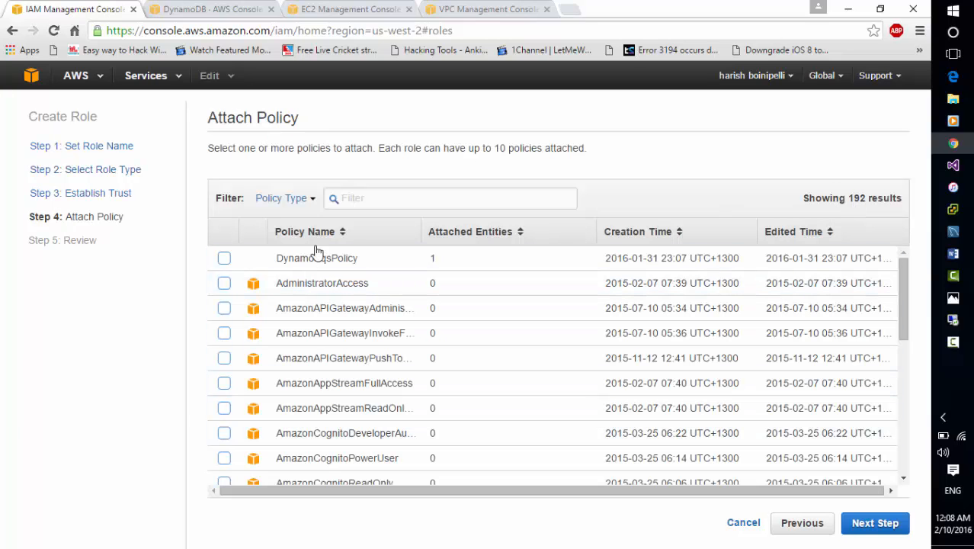
click(369, 197)
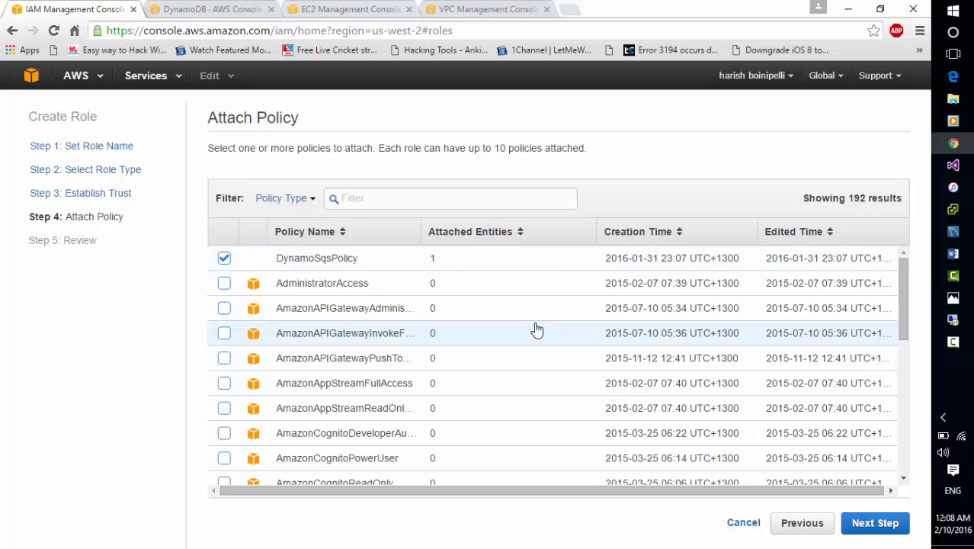
click(870, 526)
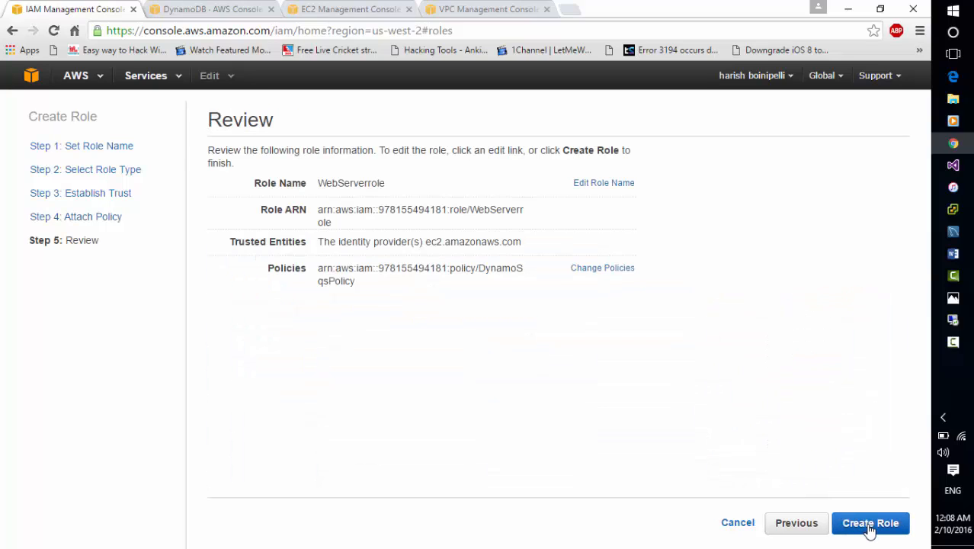
click(737, 524)
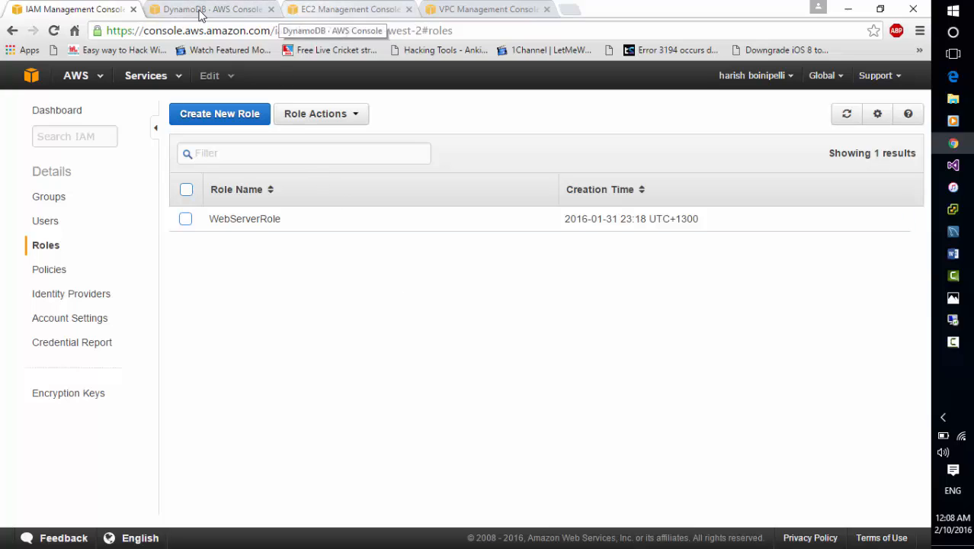
Switch to the EC2 Management Console tab and open the Instances list.
click(179, 11)
click(85, 11)
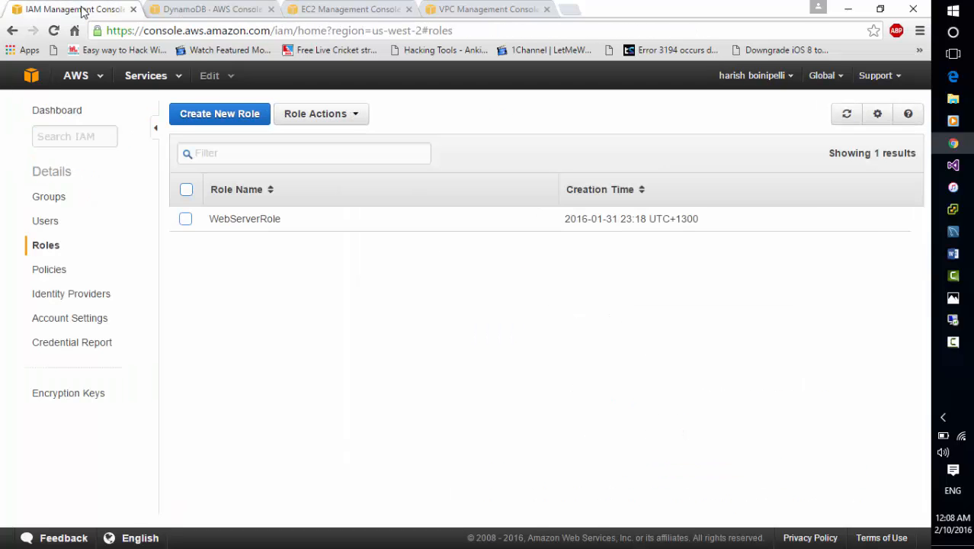
click(336, 11)
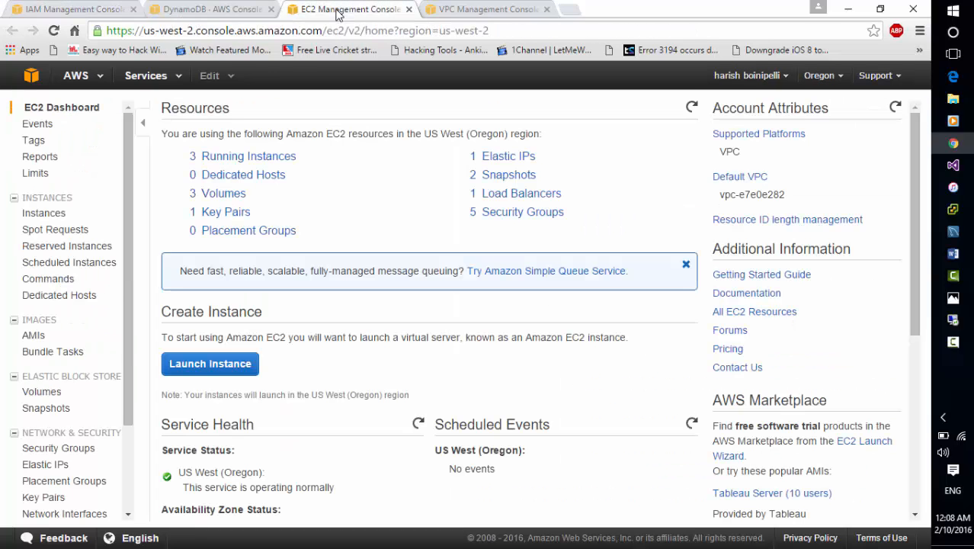
click(43, 215)
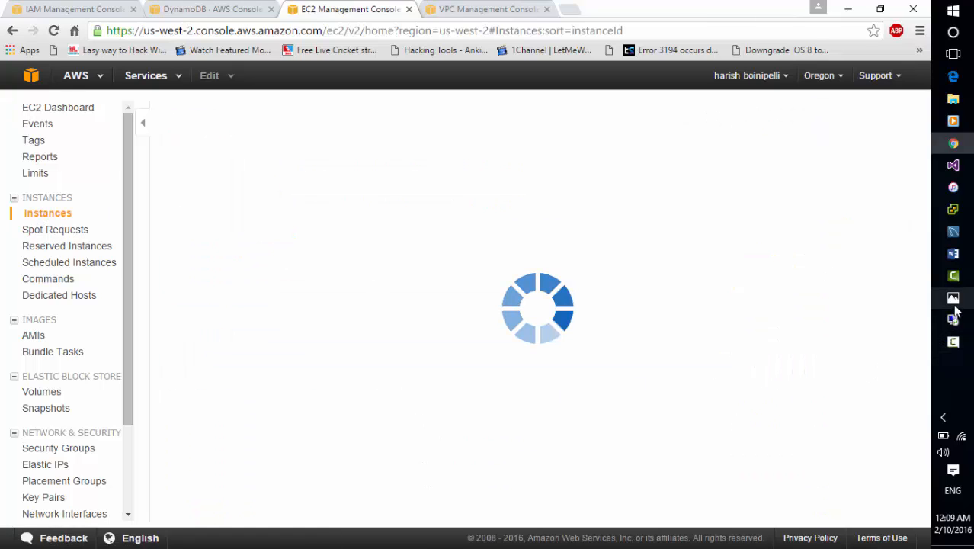
Open the saved screenshot in the Photos app and browse back through the earlier EC2 setup screenshots.
mouse_move(955, 307)
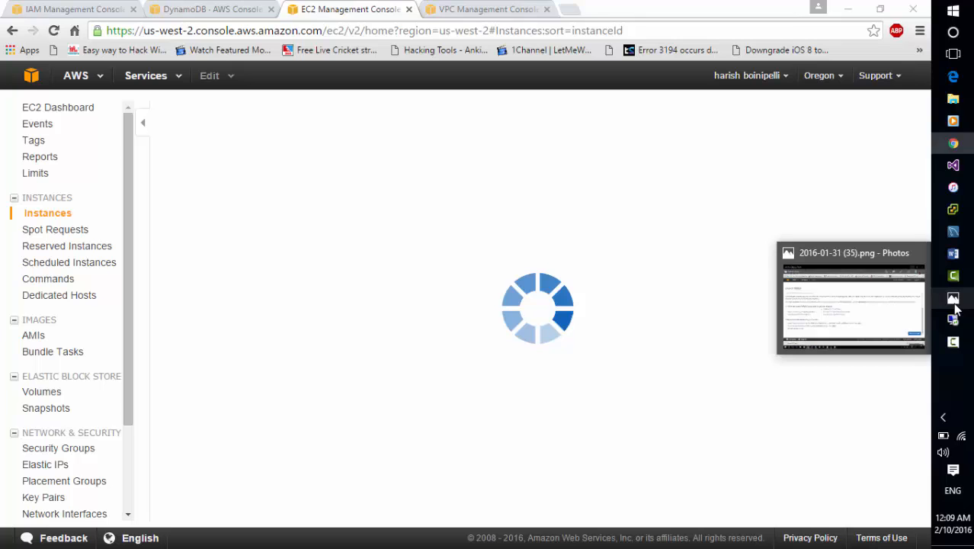
click(955, 304)
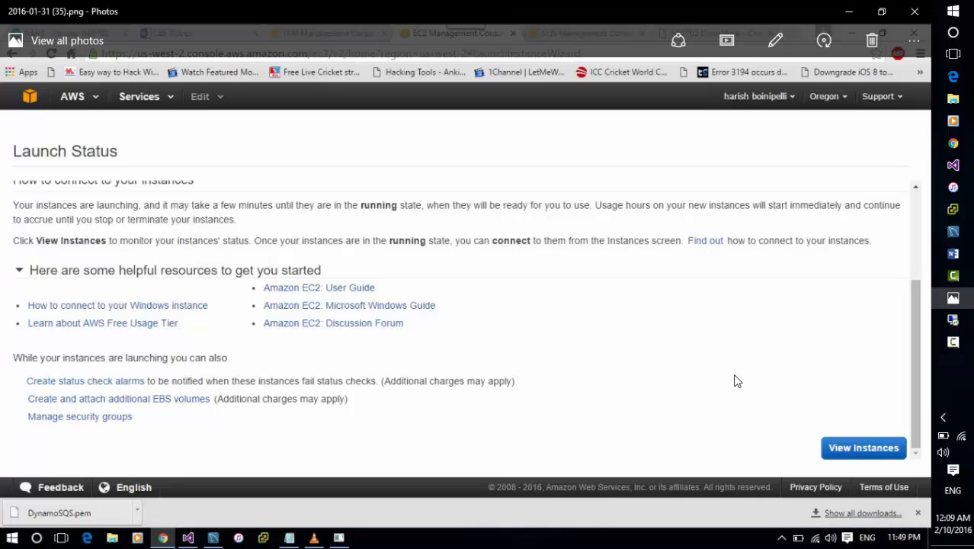
key(Left)
key(Left)
key(Left)
key(Left)
key(Left)
key(Left)
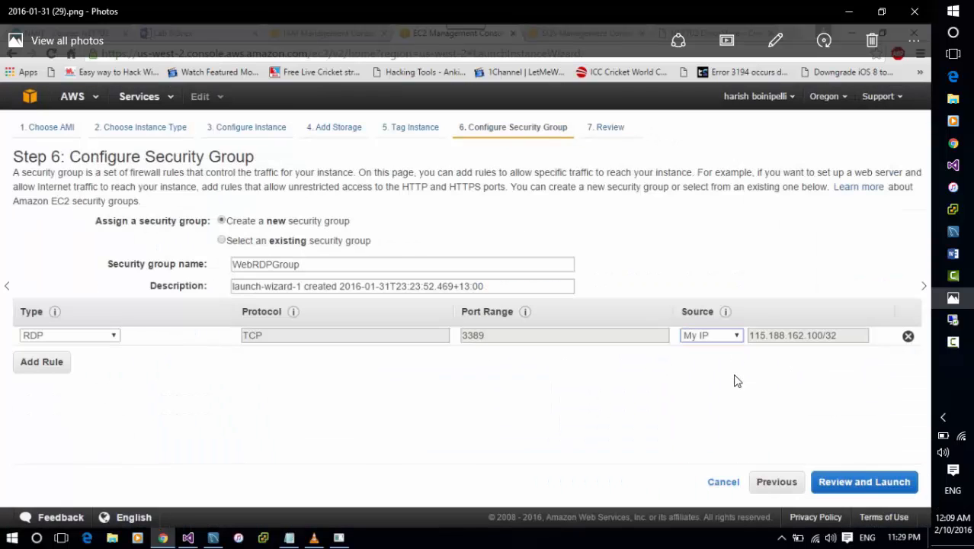
Step through the saved EC2 launch wizard screenshots from the AMI choice to the review page.
key(Left)
key(Left)
key(Left)
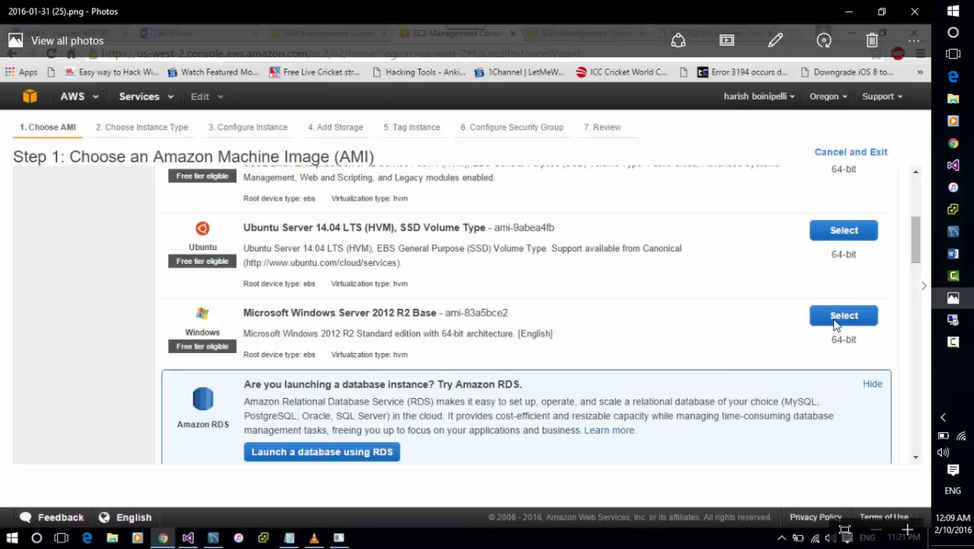
key(Right)
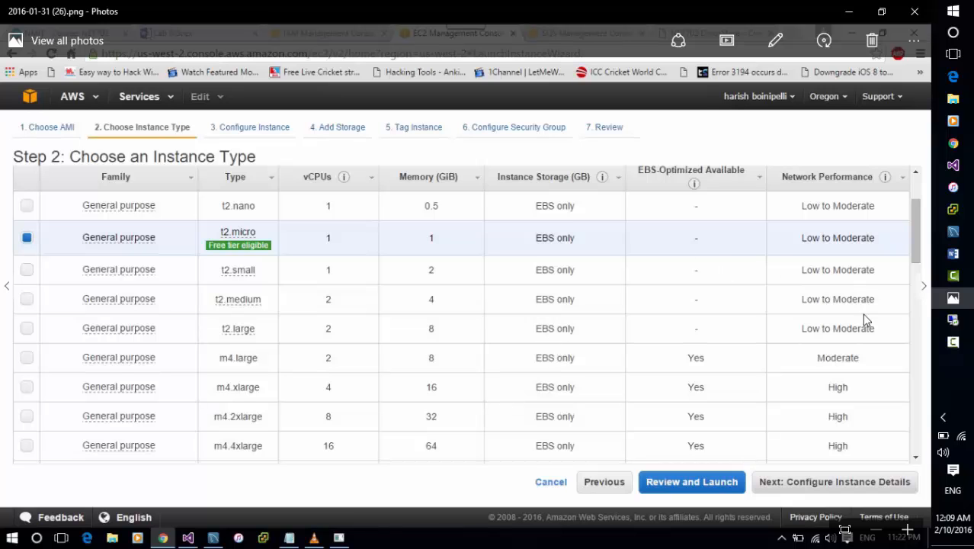
key(Right)
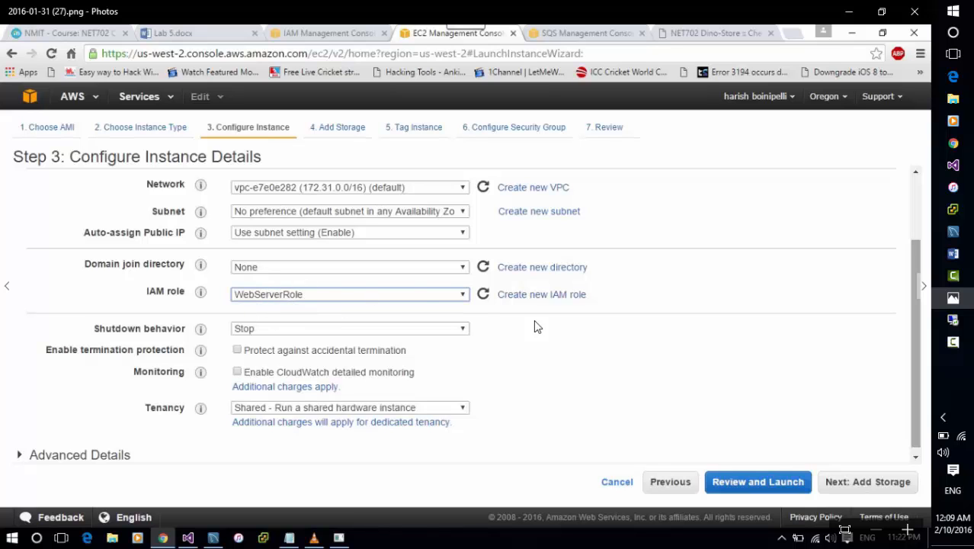
key(Right)
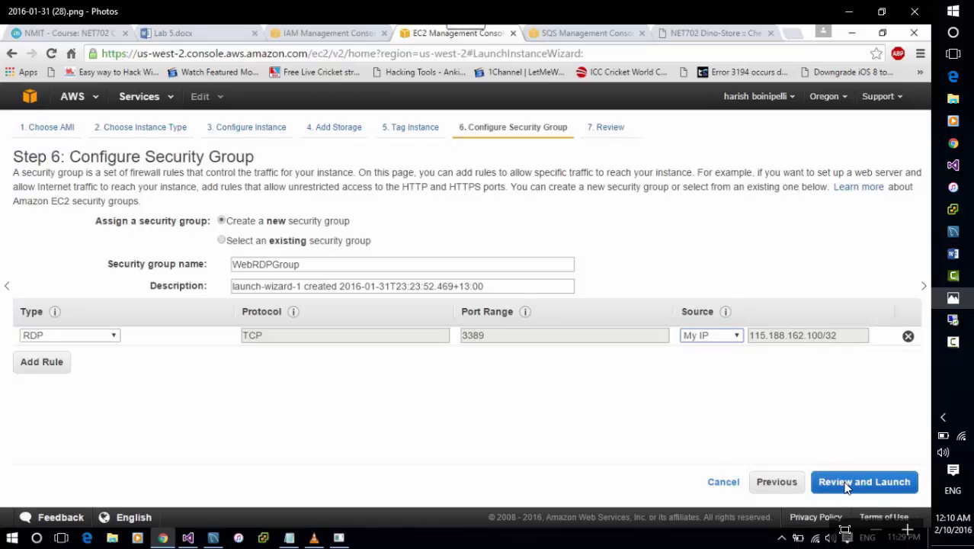
key(Right)
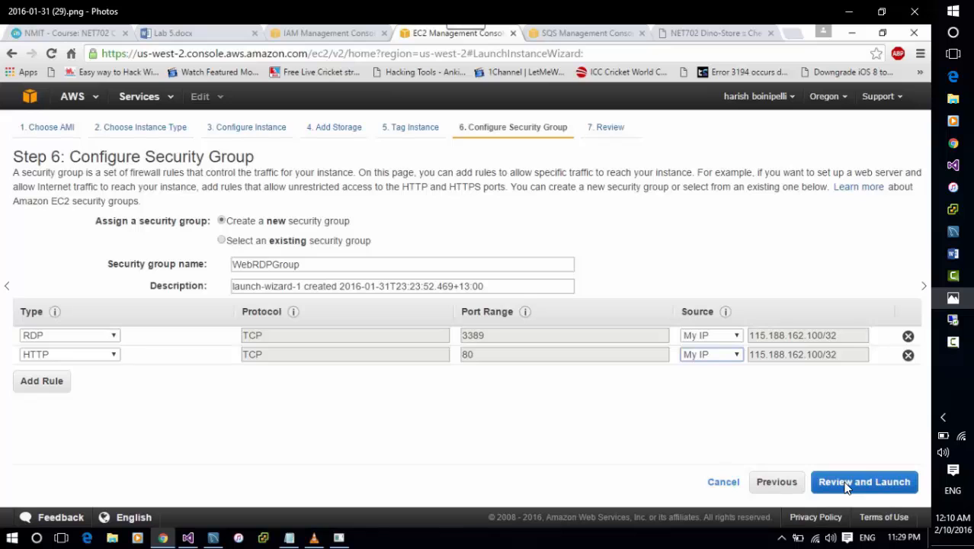
key(Right)
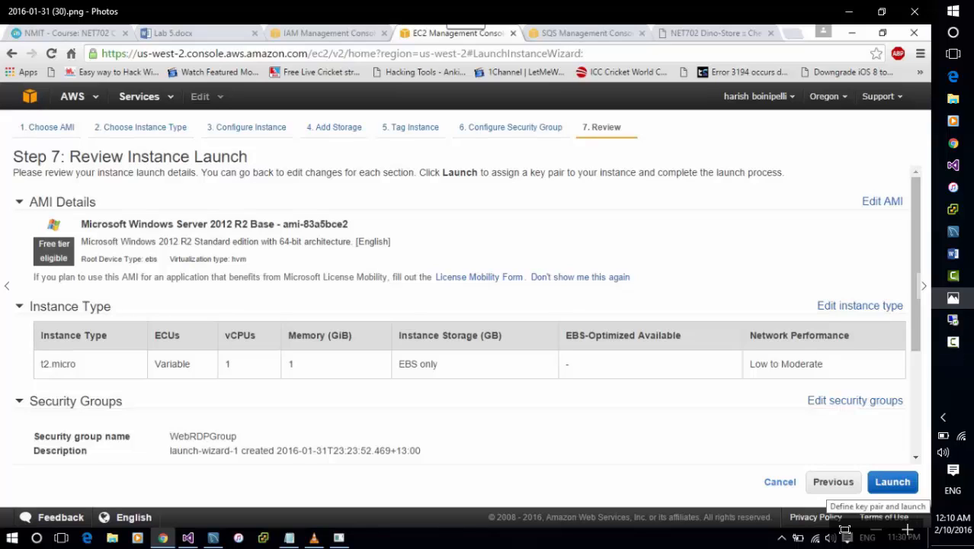
Return to the browser and inspect the VPC security groups and the security groups assigned to each EC2 instance.
click(957, 140)
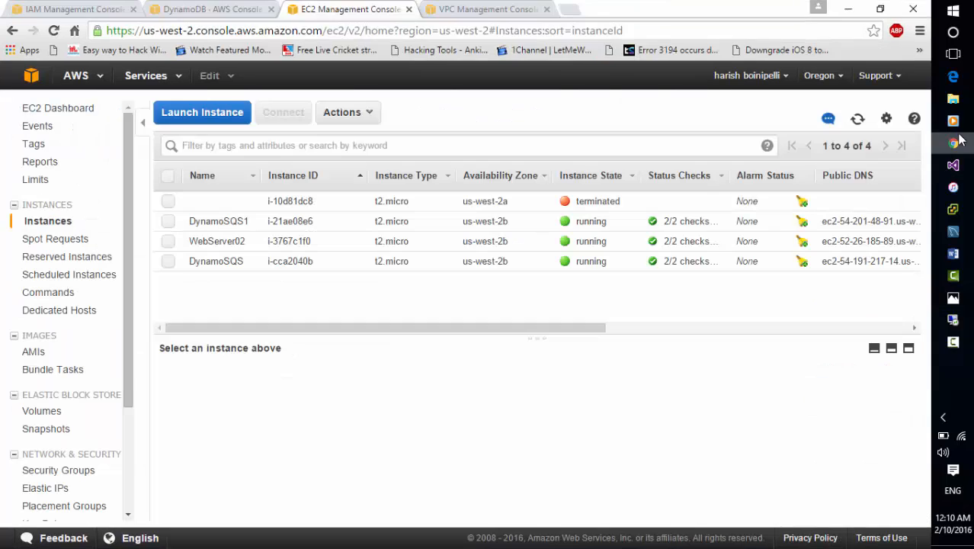
click(450, 13)
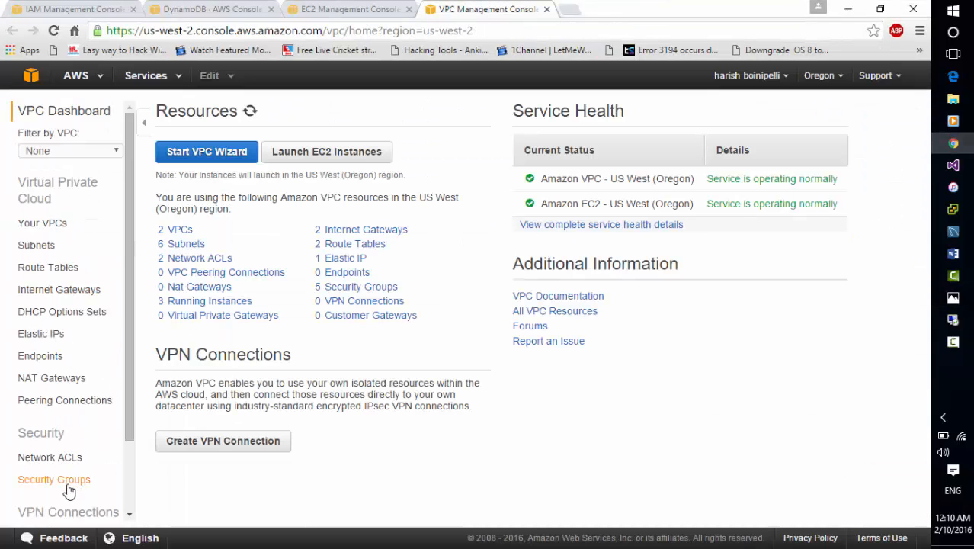
click(67, 485)
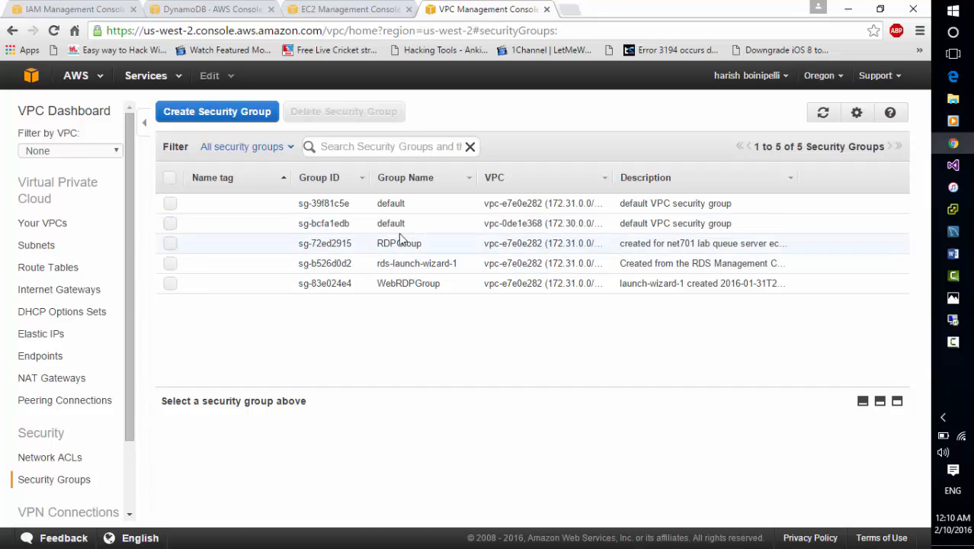
click(170, 244)
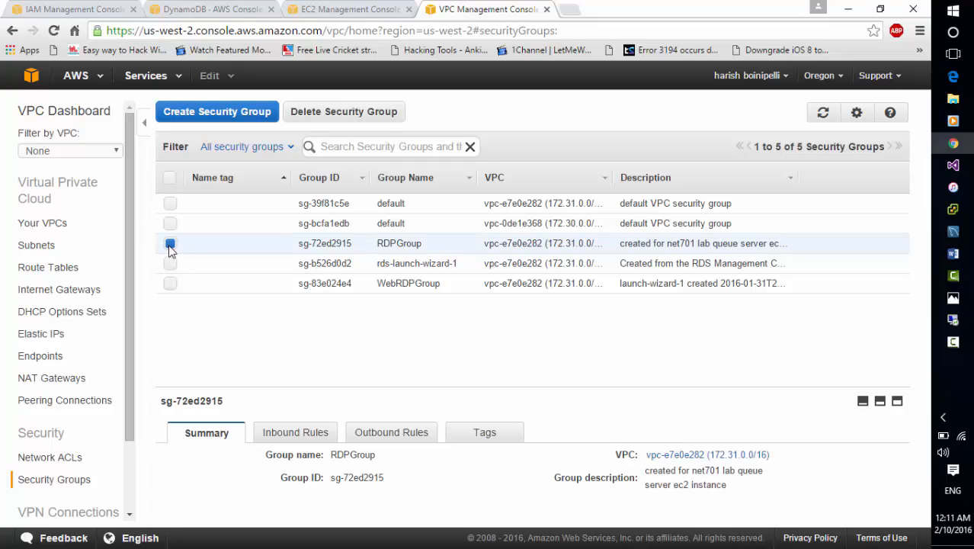
click(170, 244)
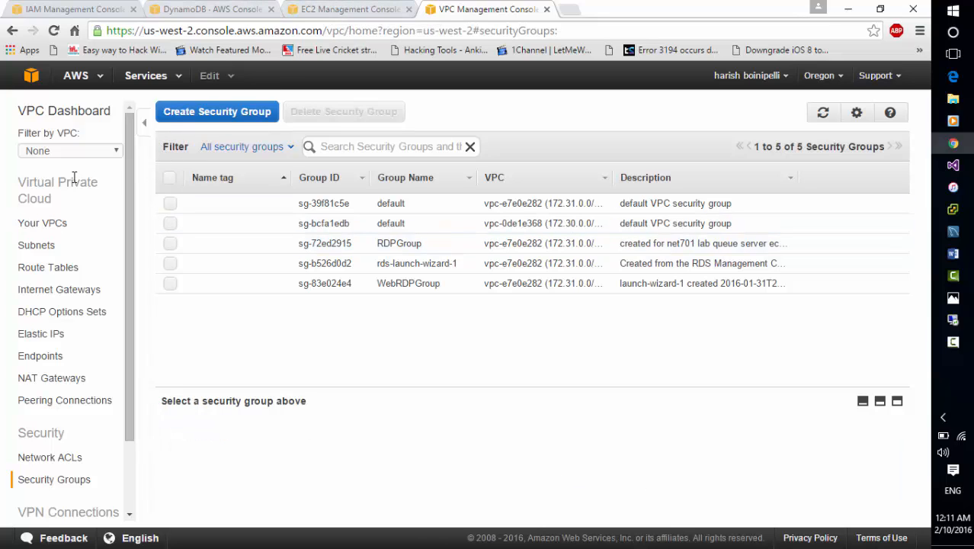
click(307, 21)
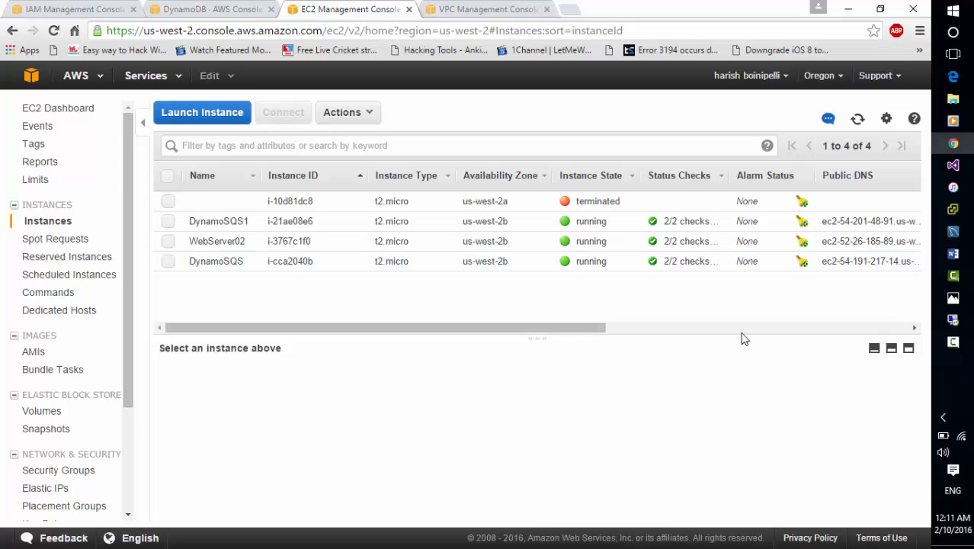
click(704, 327)
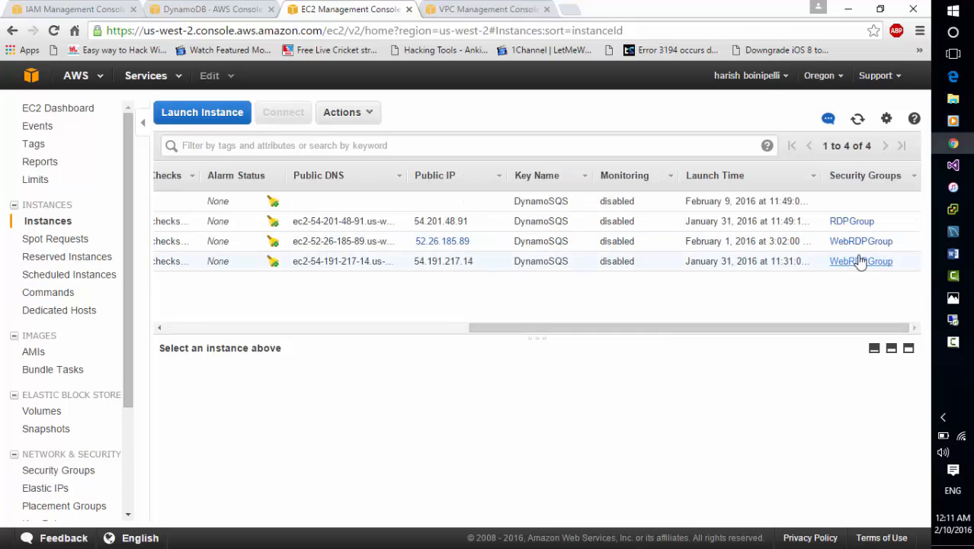
click(289, 329)
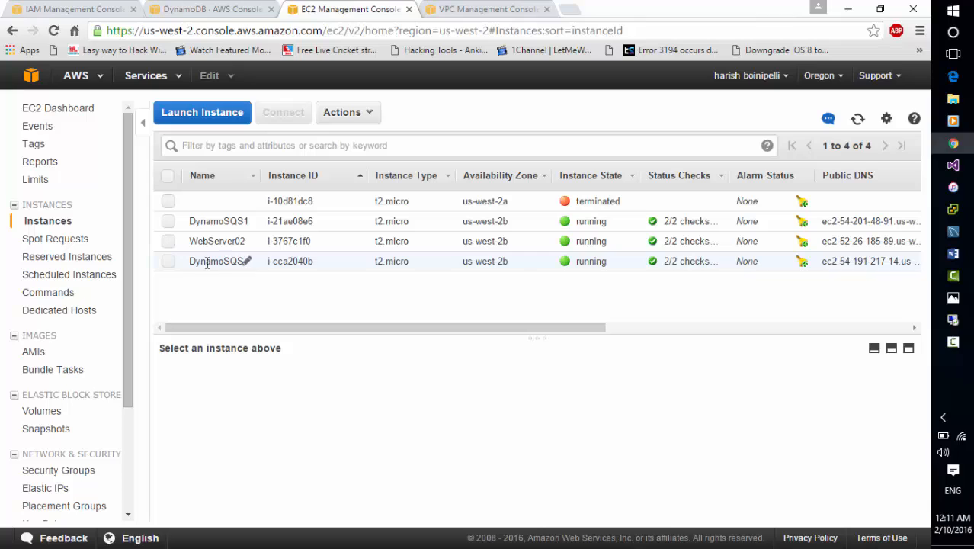
Retrieve the DynamoSQS instance's Windows Administrator password by decrypting it with the DynamoSQS.pem key pair, and copy it.
click(167, 261)
right_click(167, 262)
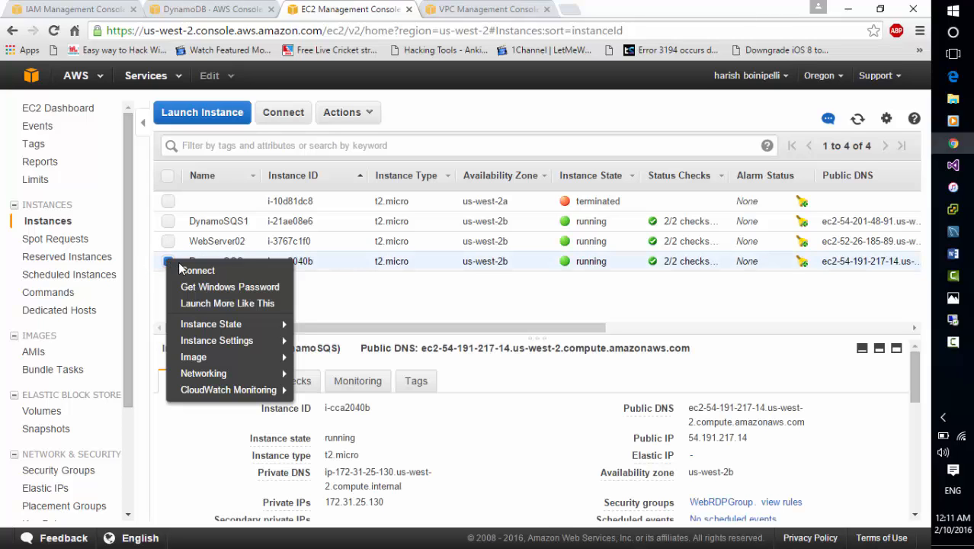
click(206, 288)
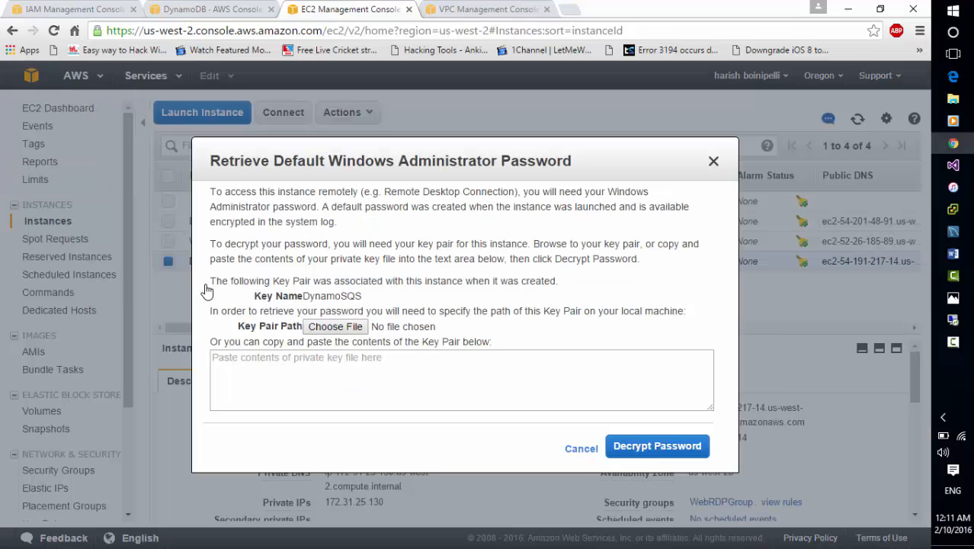
click(320, 329)
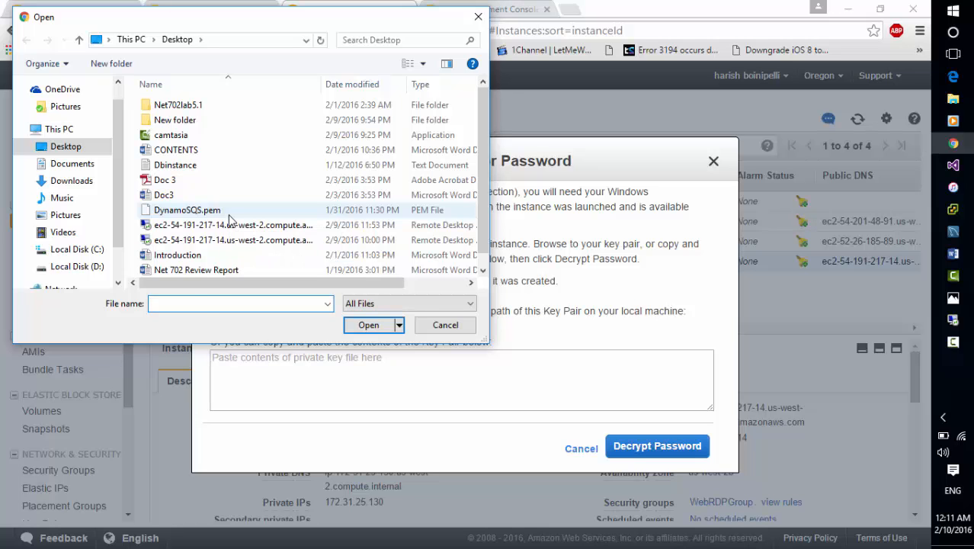
click(227, 212)
click(368, 327)
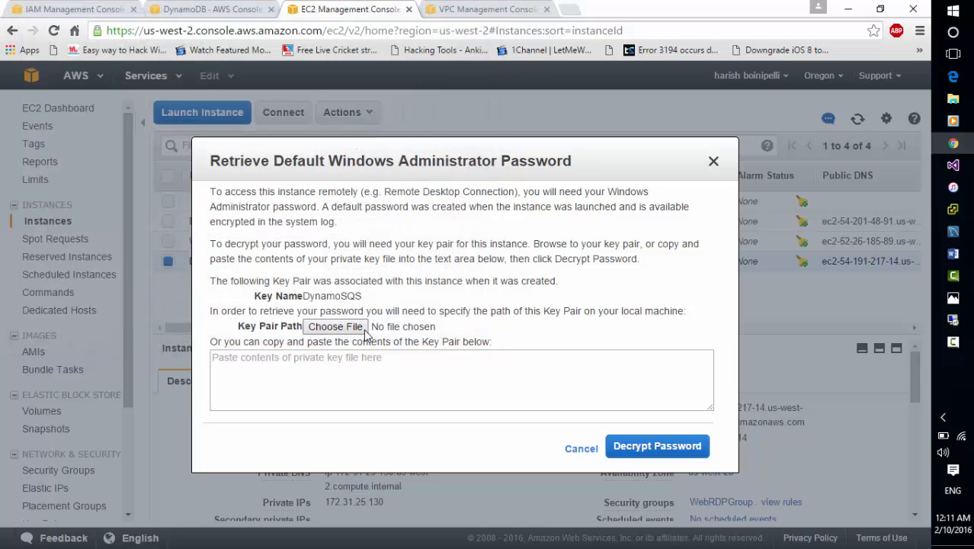
click(627, 450)
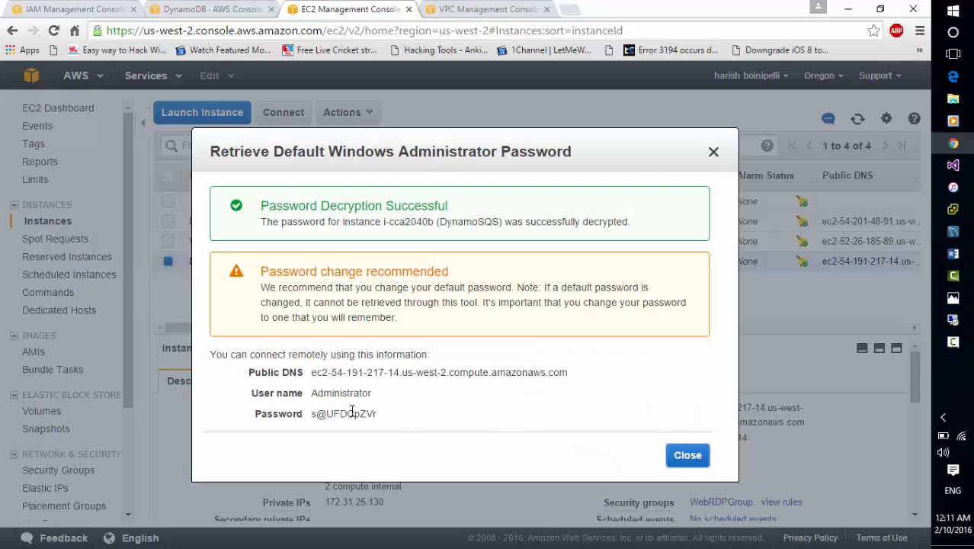
triple_click(352, 412)
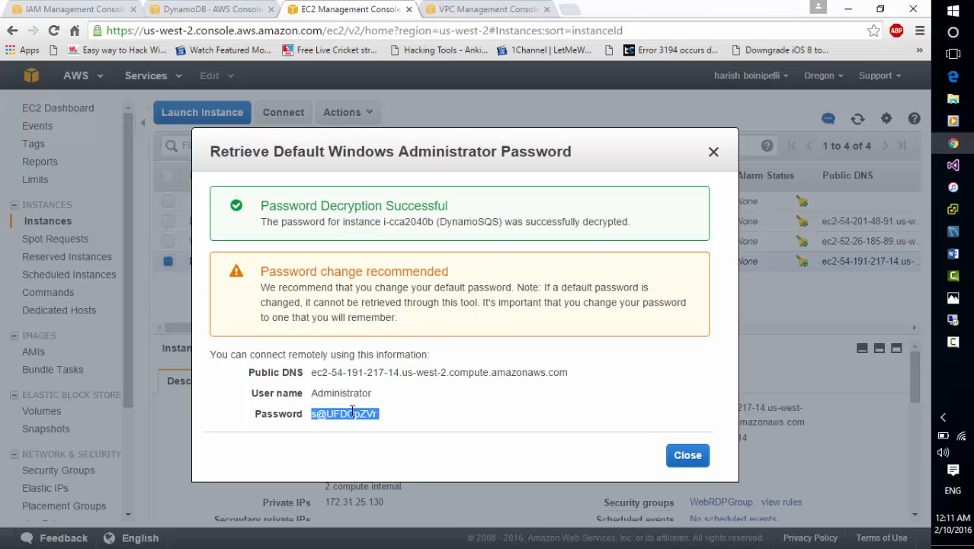
click(678, 463)
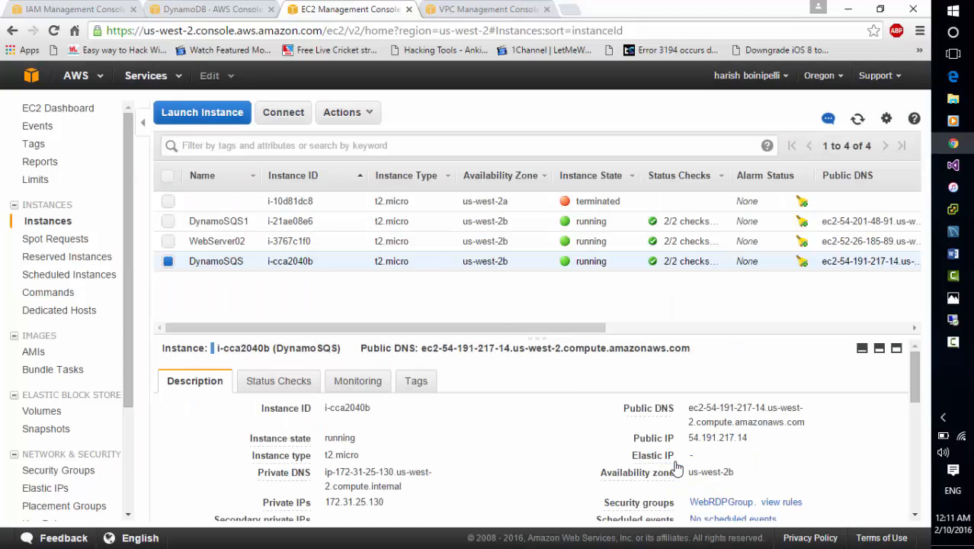
Open the instance's connection details, cancel the Remote Desktop file download, and switch to the open Remote Desktop session.
click(290, 120)
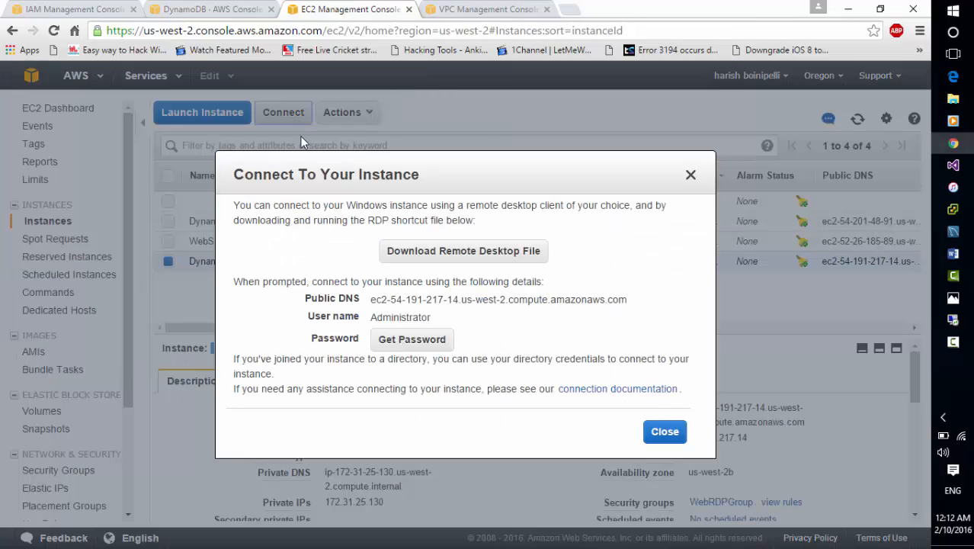
click(423, 257)
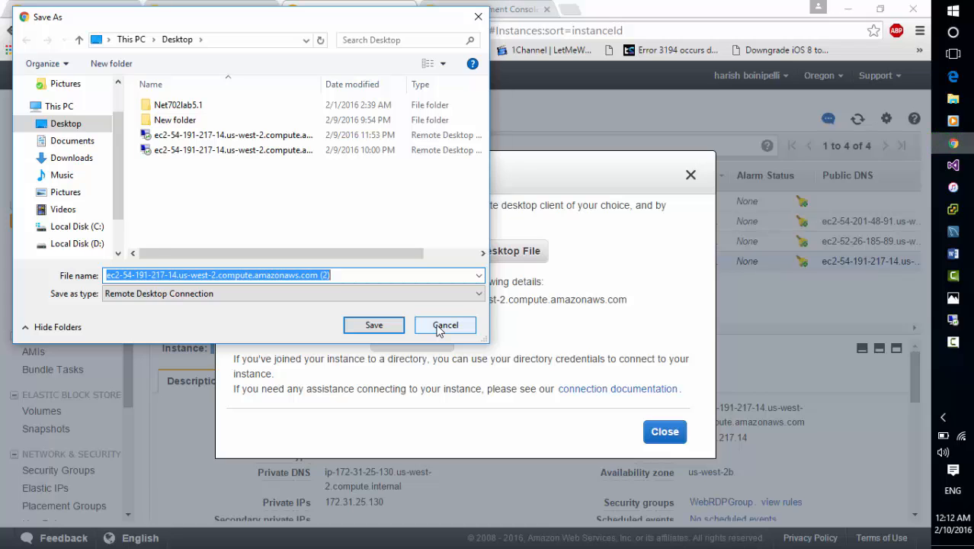
click(442, 326)
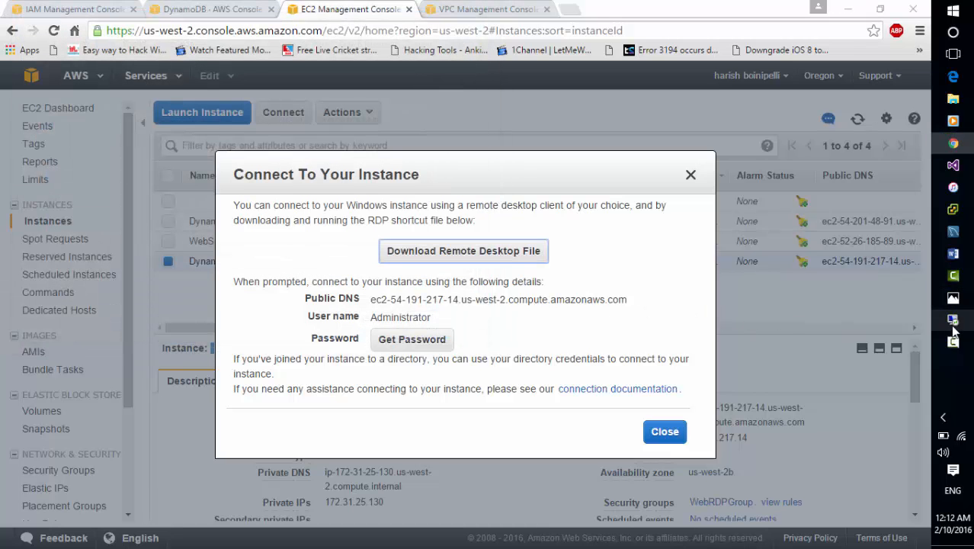
click(952, 321)
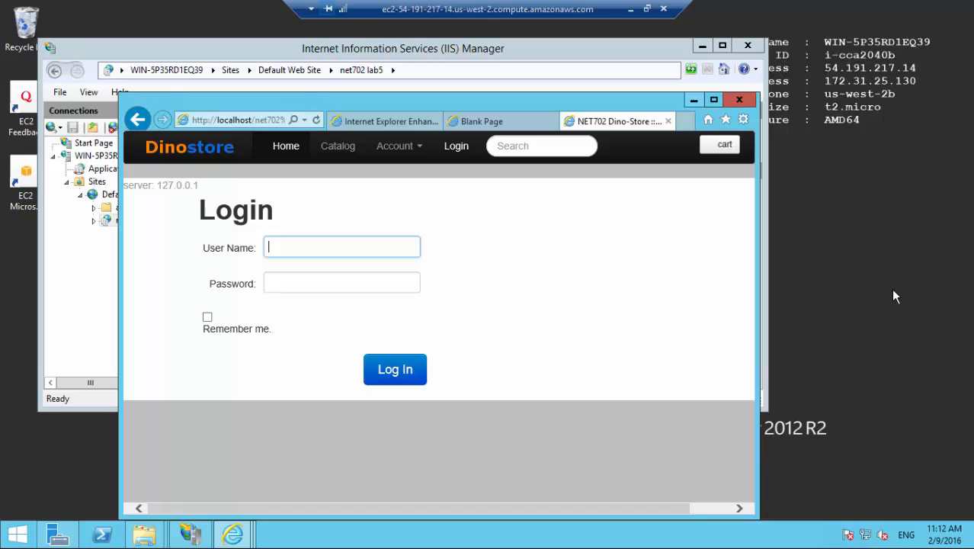
Minimize the remote browser and IIS Manager windows and open Server Manager on the instance.
click(693, 101)
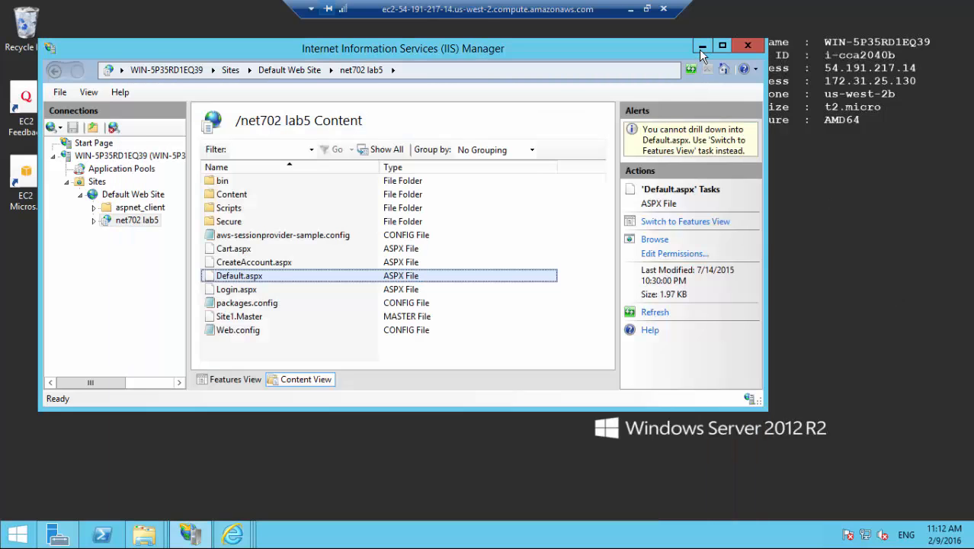
click(702, 48)
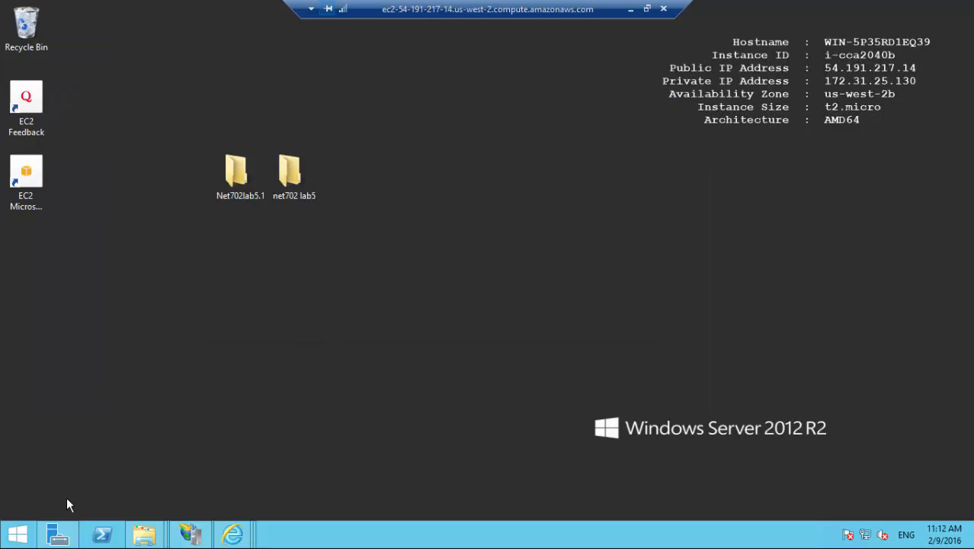
click(58, 539)
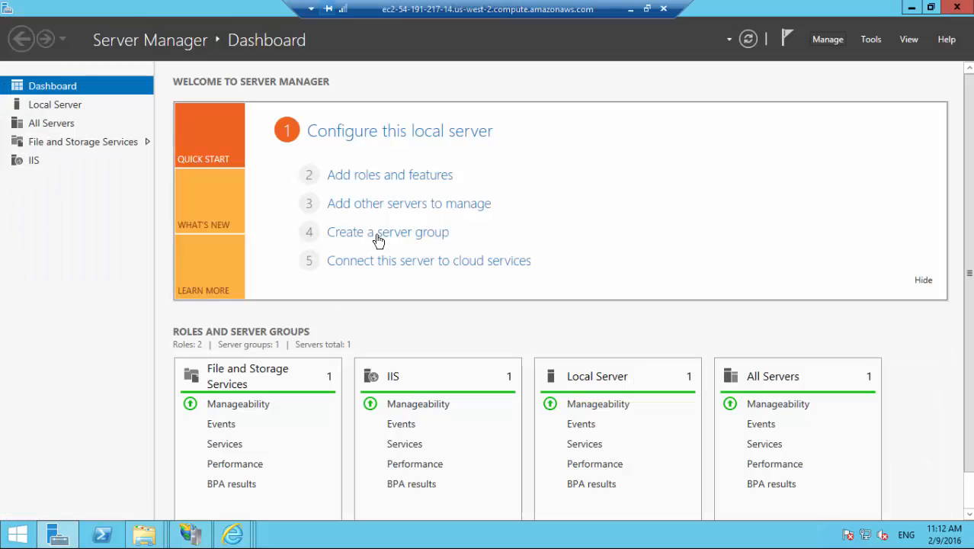
Step through the Add Roles and Features wizard to review the installed server roles and features, then cancel it.
click(829, 41)
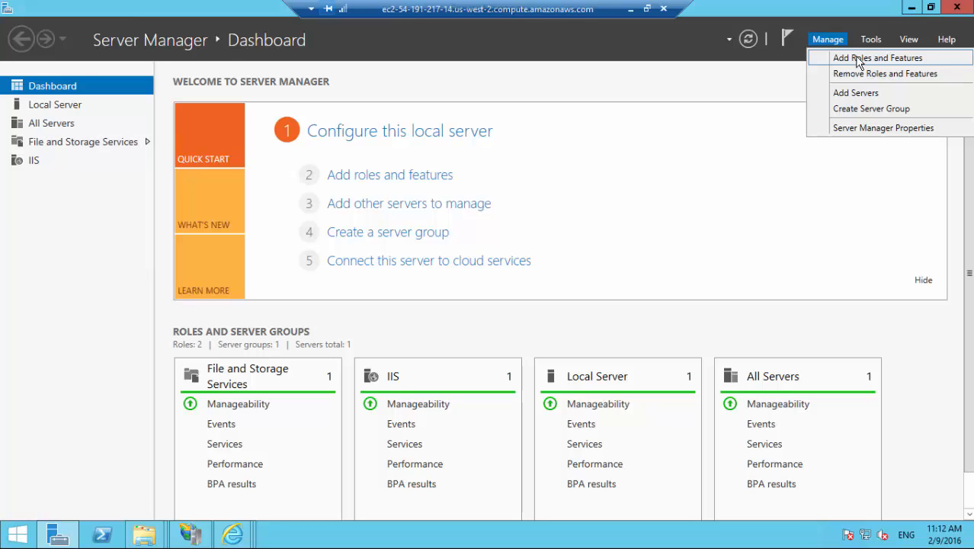
click(859, 59)
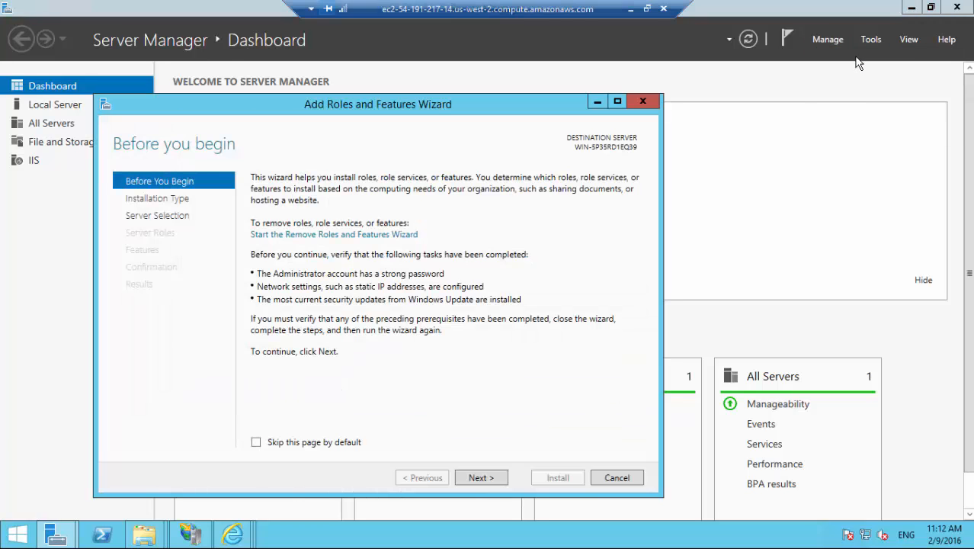
click(473, 480)
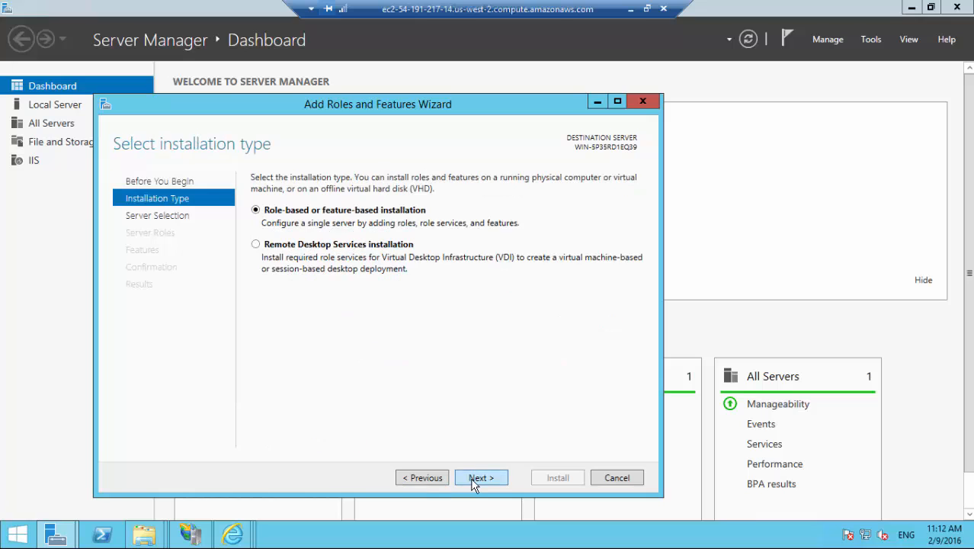
click(474, 480)
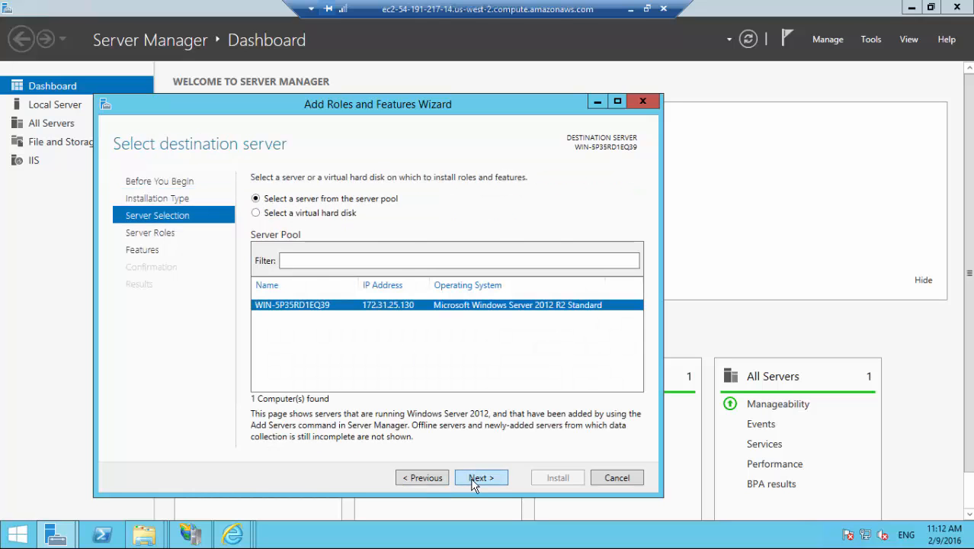
click(473, 480)
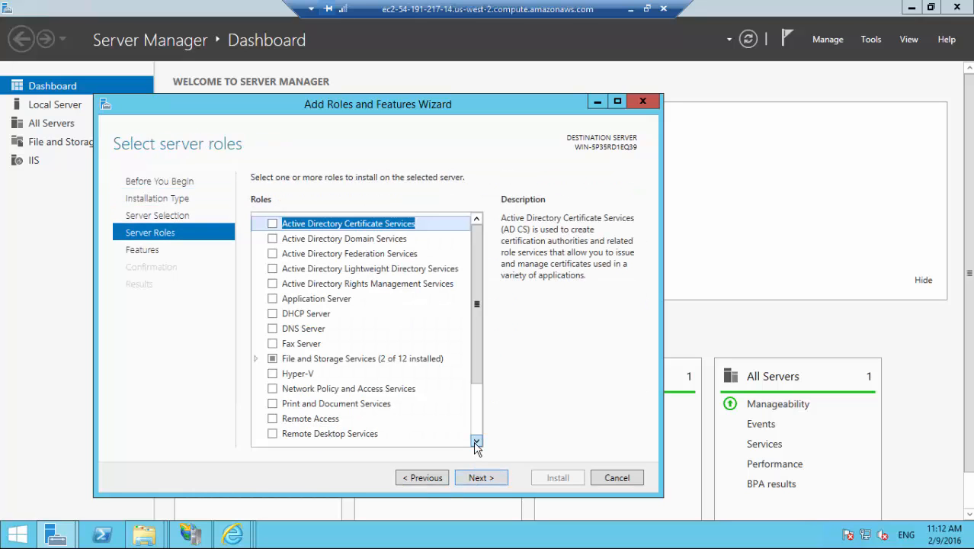
click(476, 441)
click(475, 441)
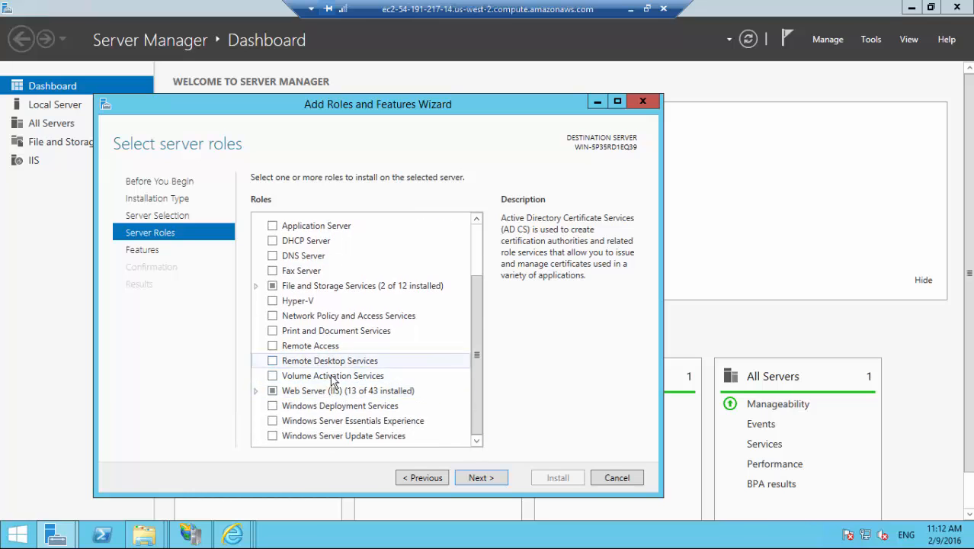
click(479, 477)
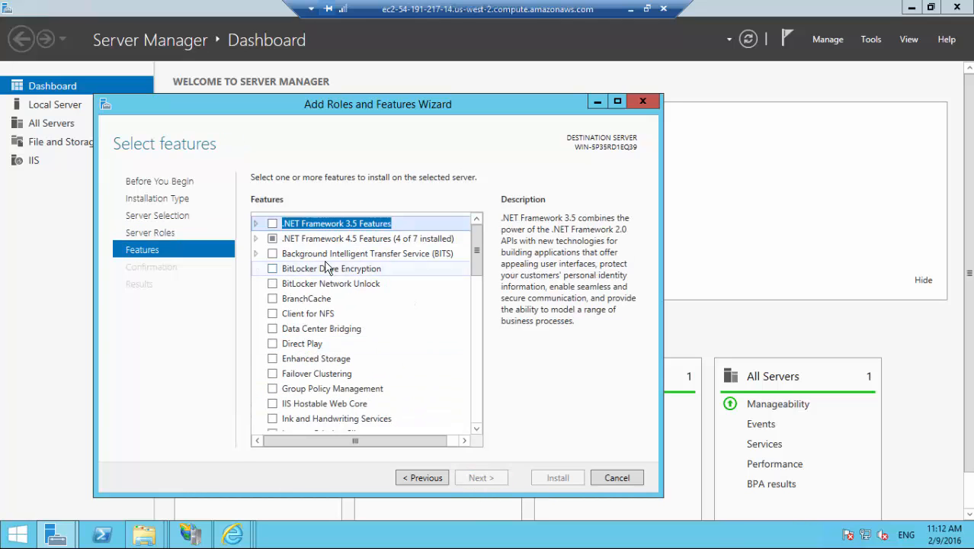
click(614, 475)
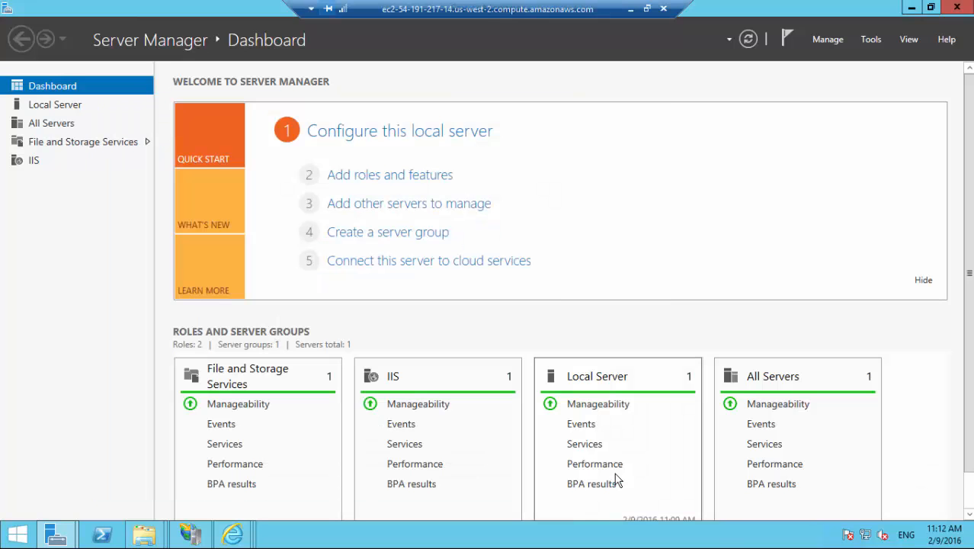
Switch to Visual Studio and open the Publish Web dialog for NET702.DinoStore to review the dinostore lab5 profile, then close it.
click(632, 11)
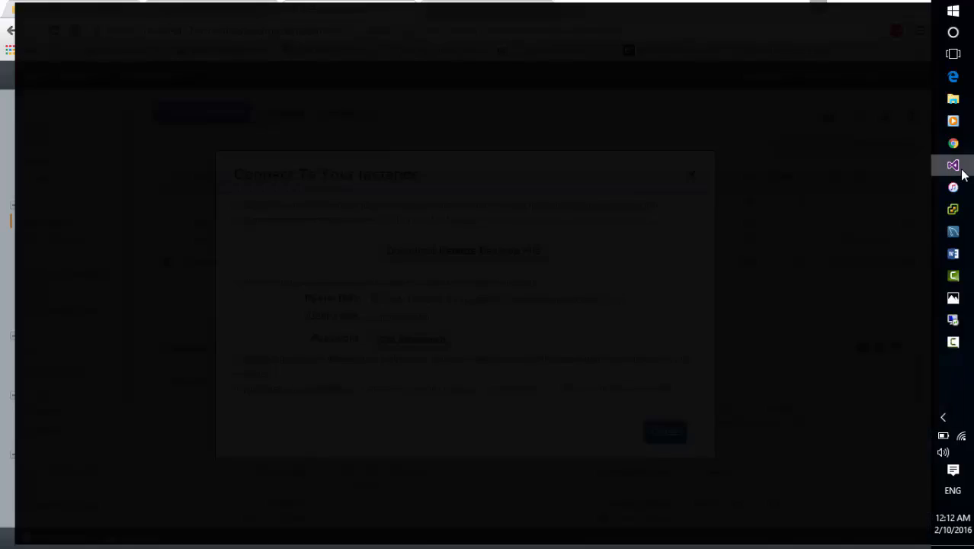
click(962, 174)
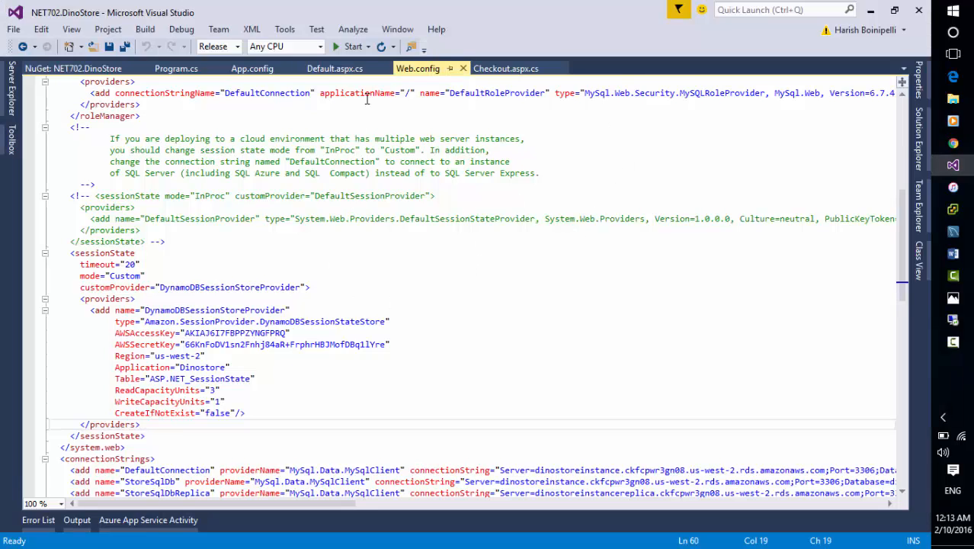
click(922, 131)
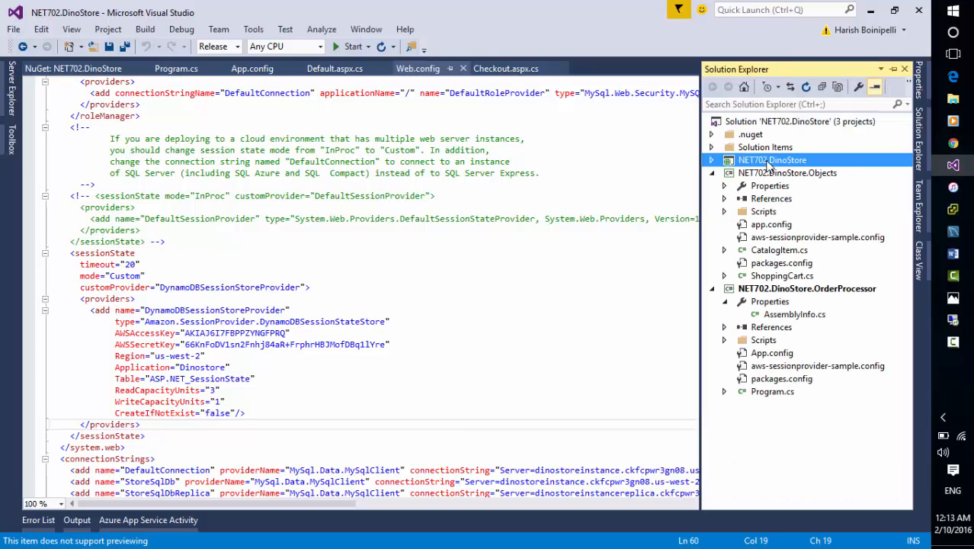
right_click(770, 166)
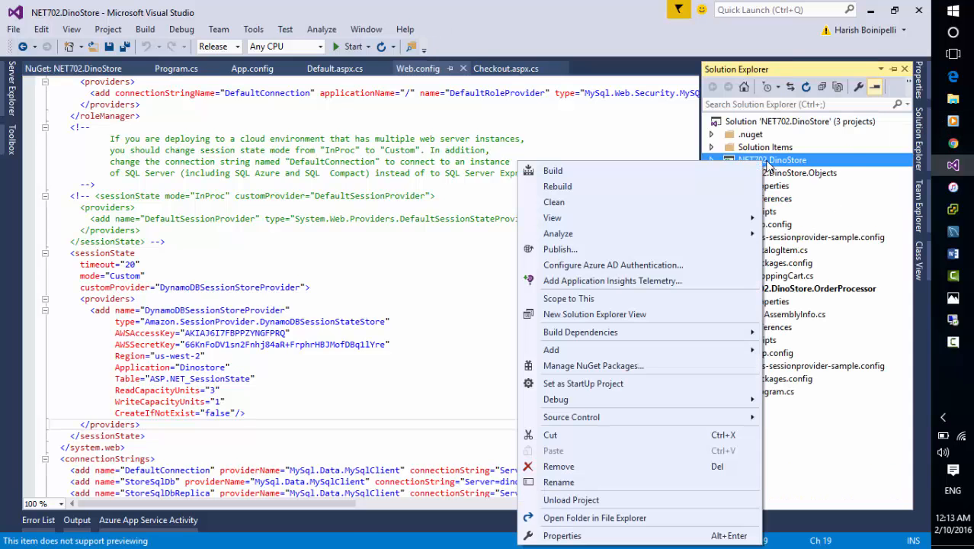
click(642, 249)
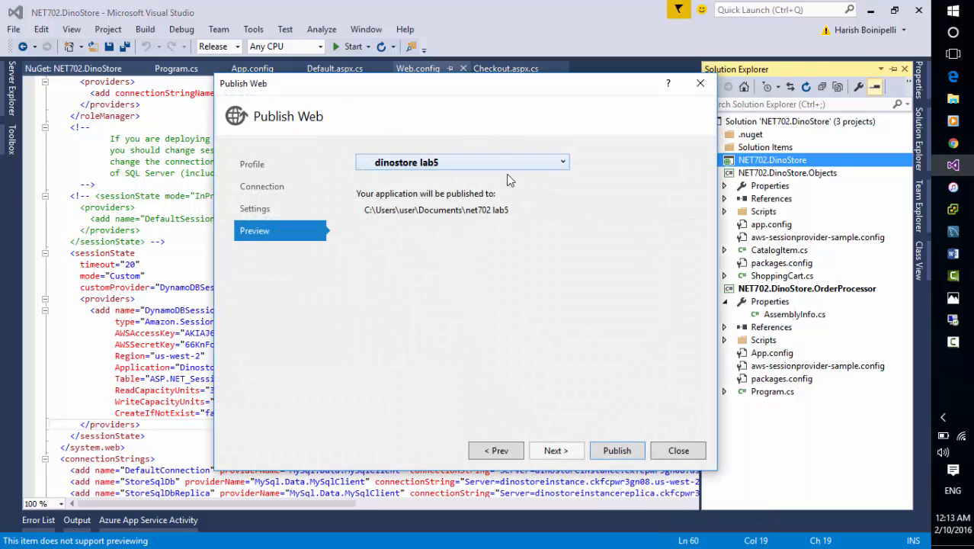
click(517, 168)
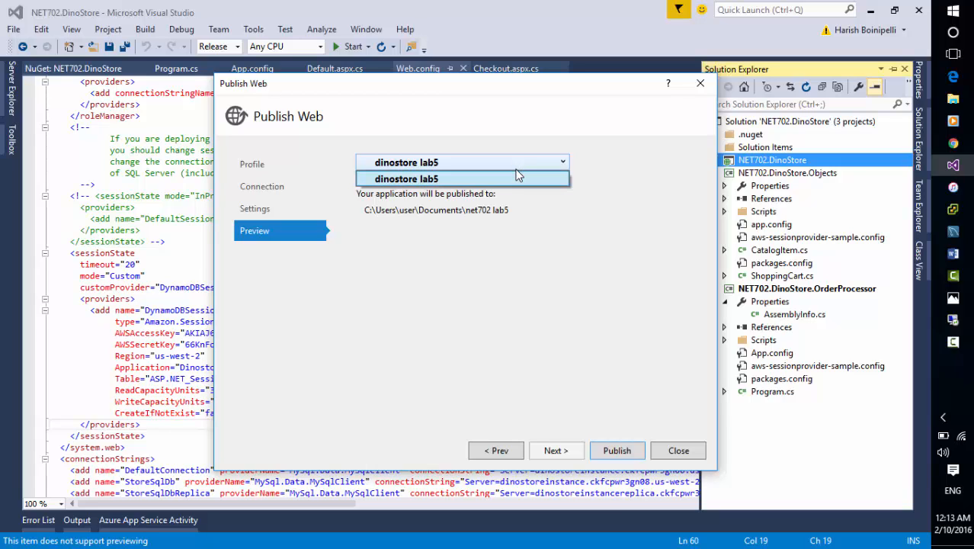
click(550, 293)
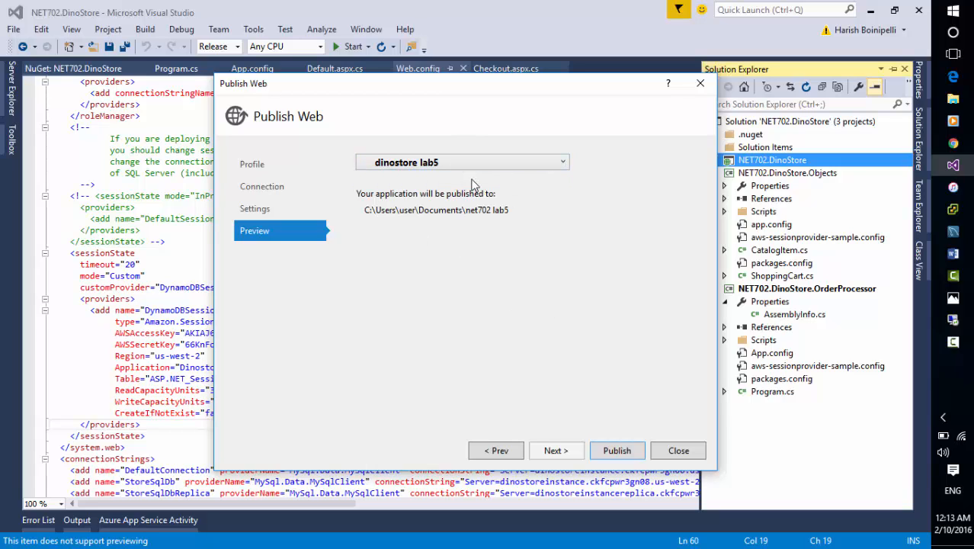
click(677, 450)
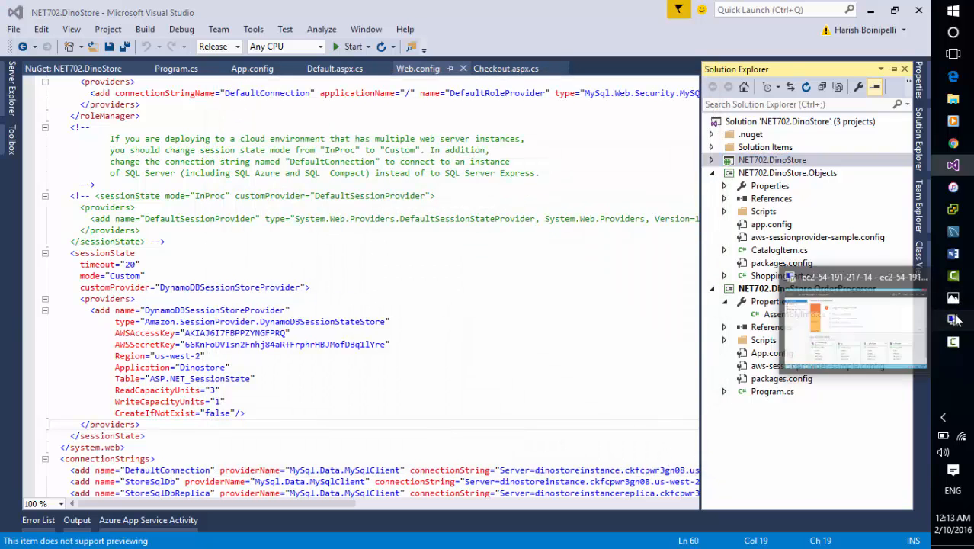
Return to the Remote Desktop session, minimize Server Manager and select the net702 lab5 folder on the desktop.
click(954, 320)
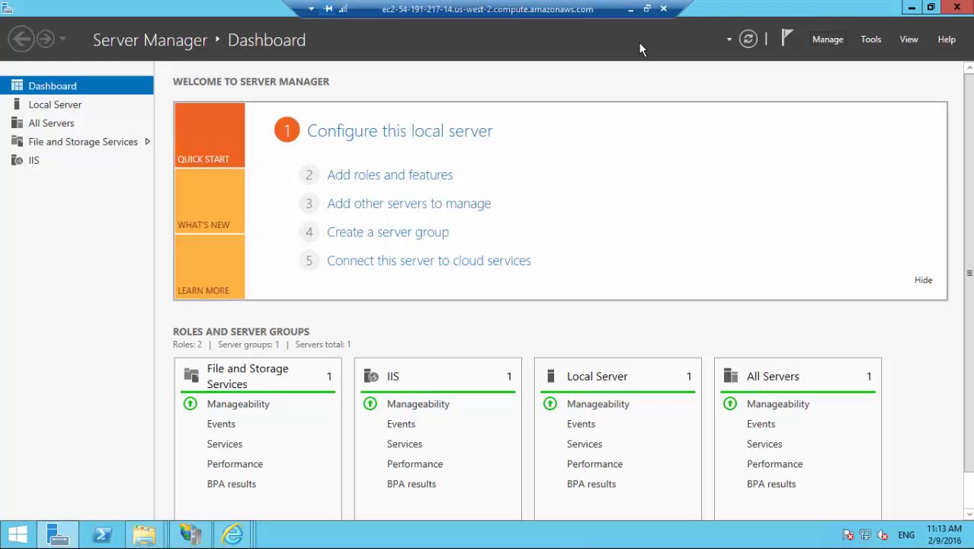
click(912, 8)
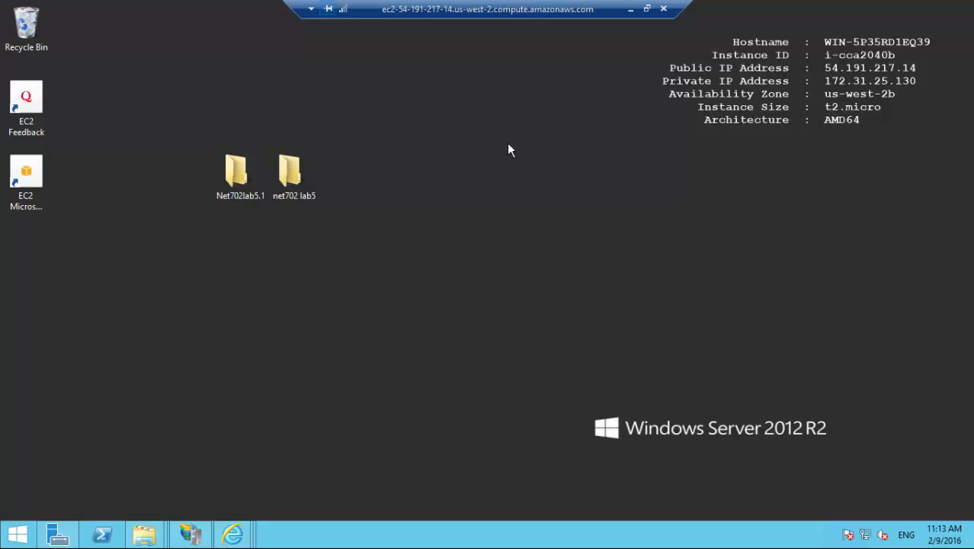
click(304, 169)
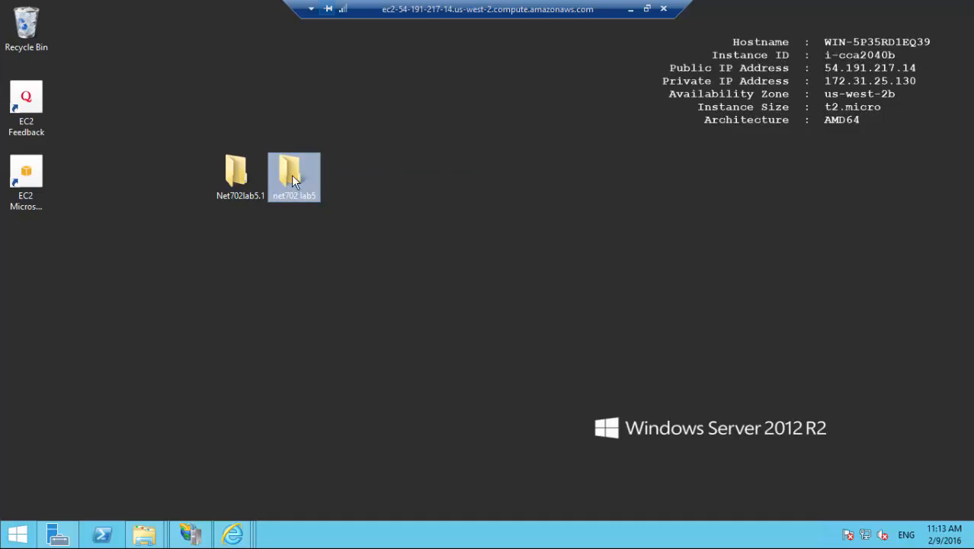
click(341, 282)
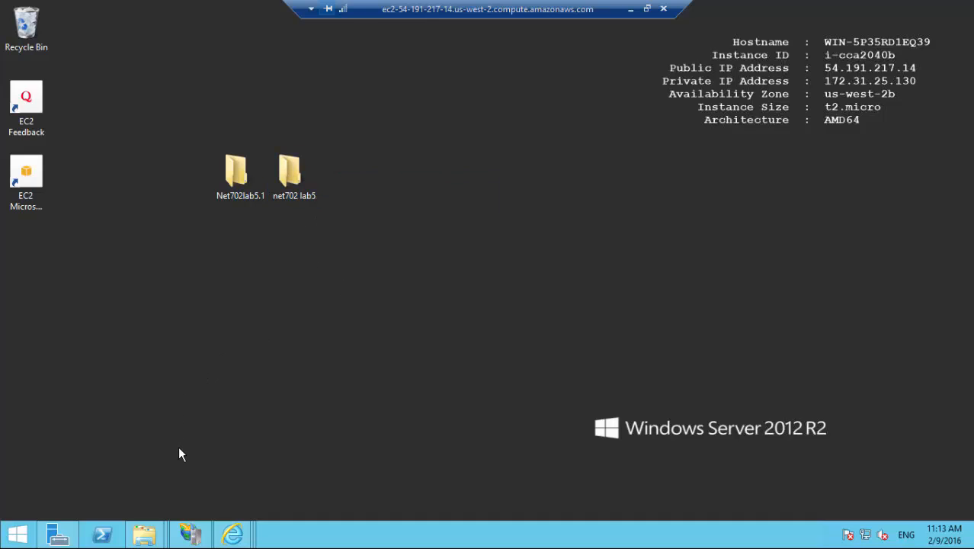
Switch to the browser, close the instance connection dialog and open the VPC Management Console tab.
click(629, 11)
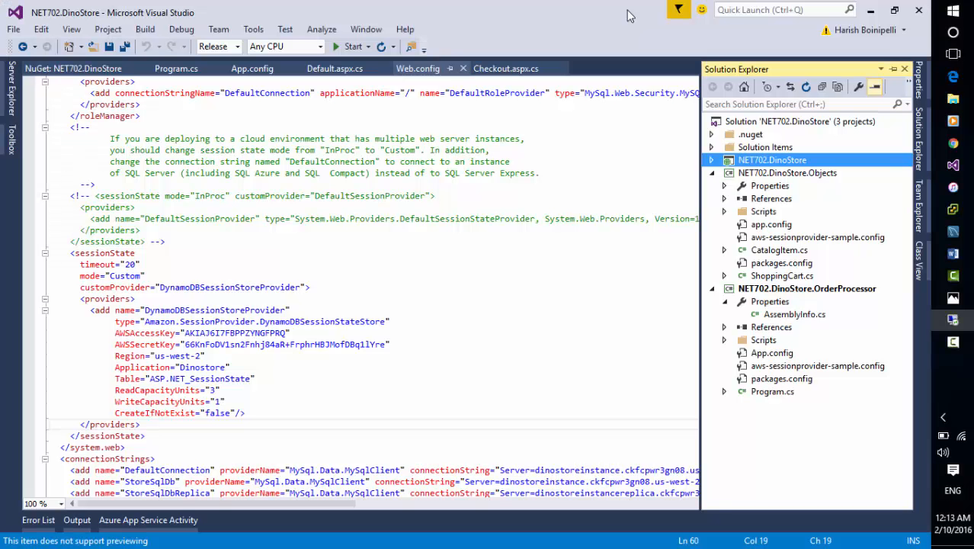
click(953, 143)
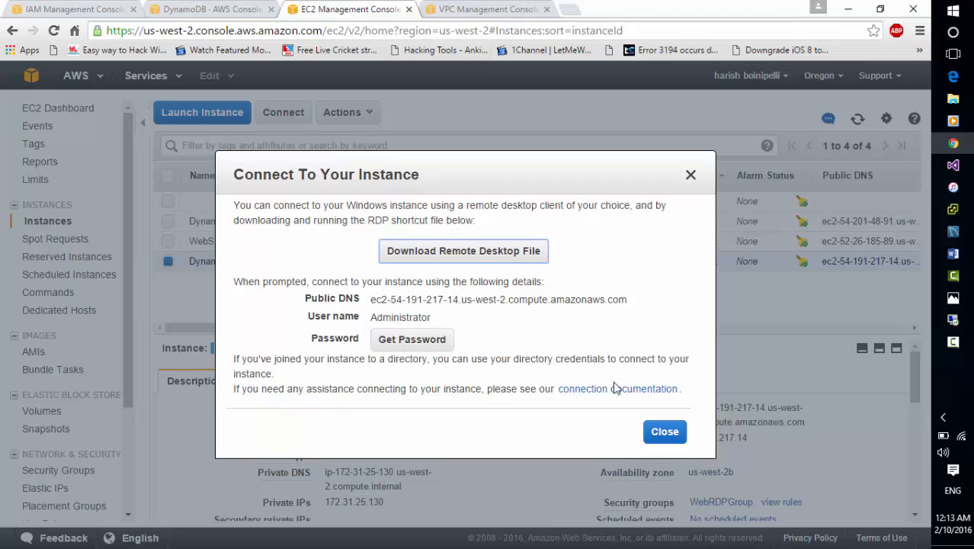
click(663, 432)
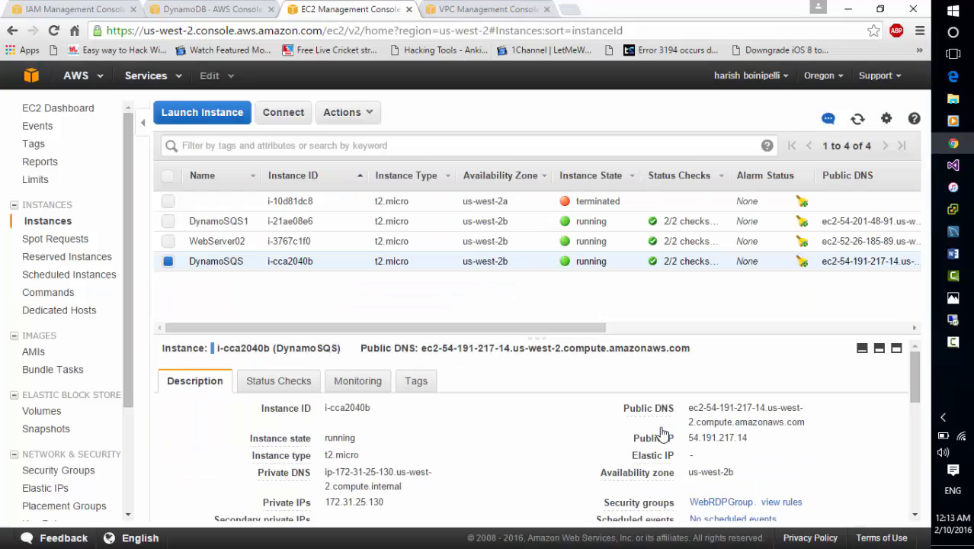
click(456, 9)
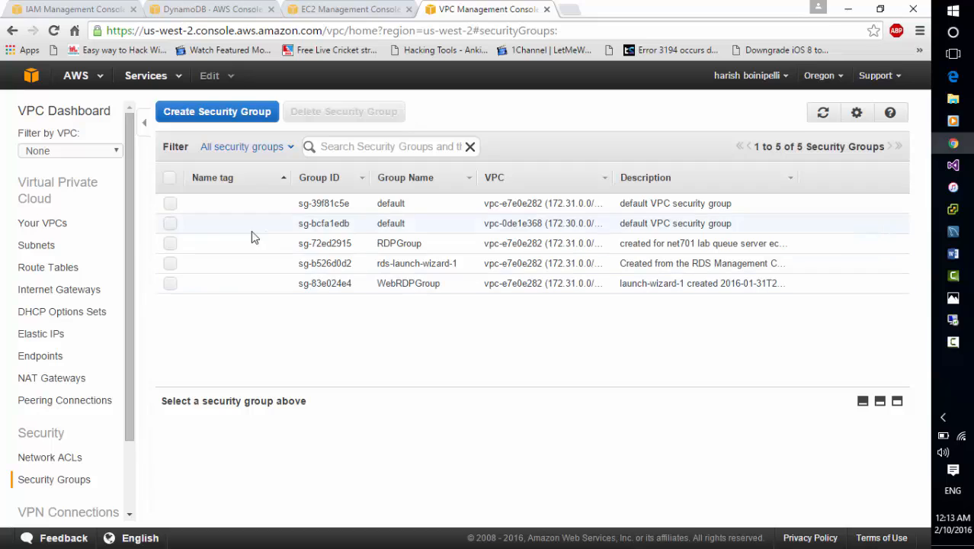
Open the rds-launch-wizard-1 security group's inbound rules for editing, review all rules, and save them.
click(172, 265)
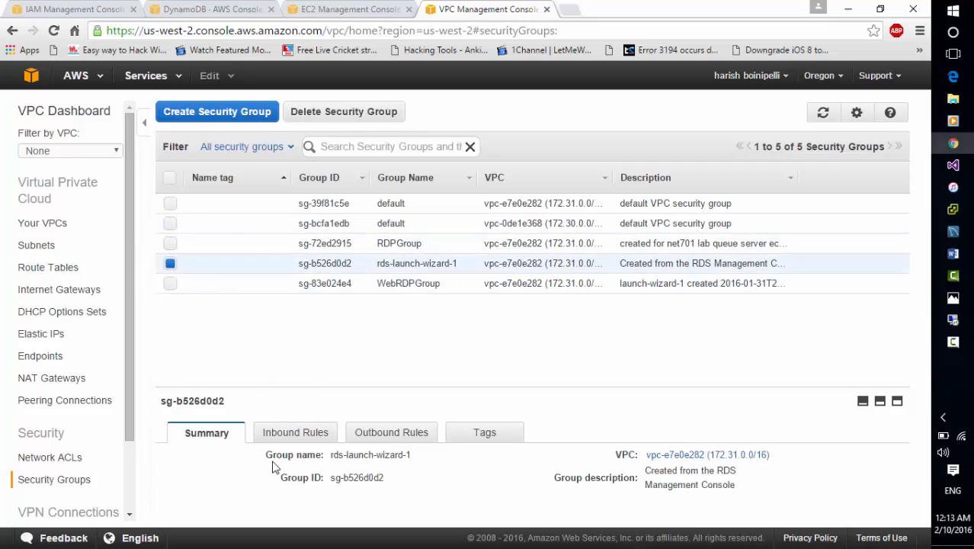
click(301, 432)
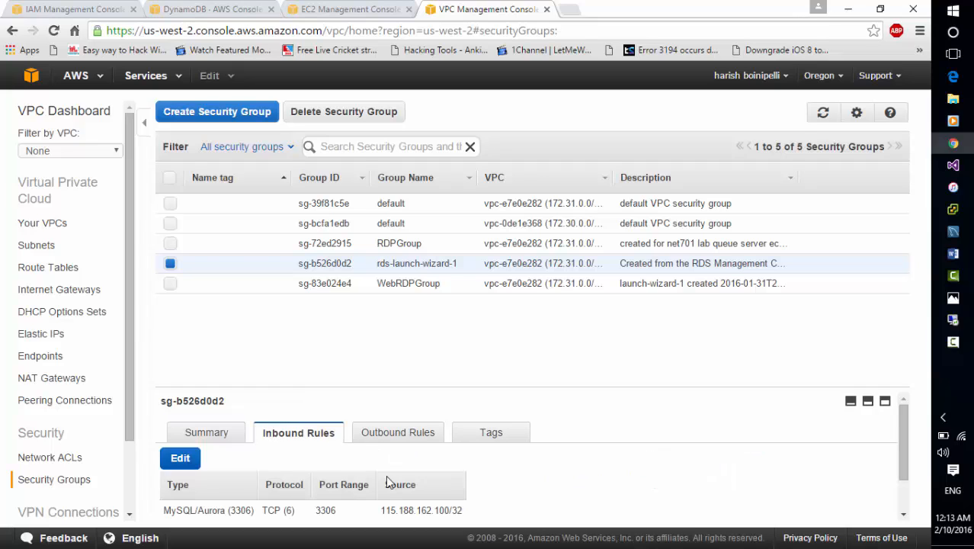
click(180, 458)
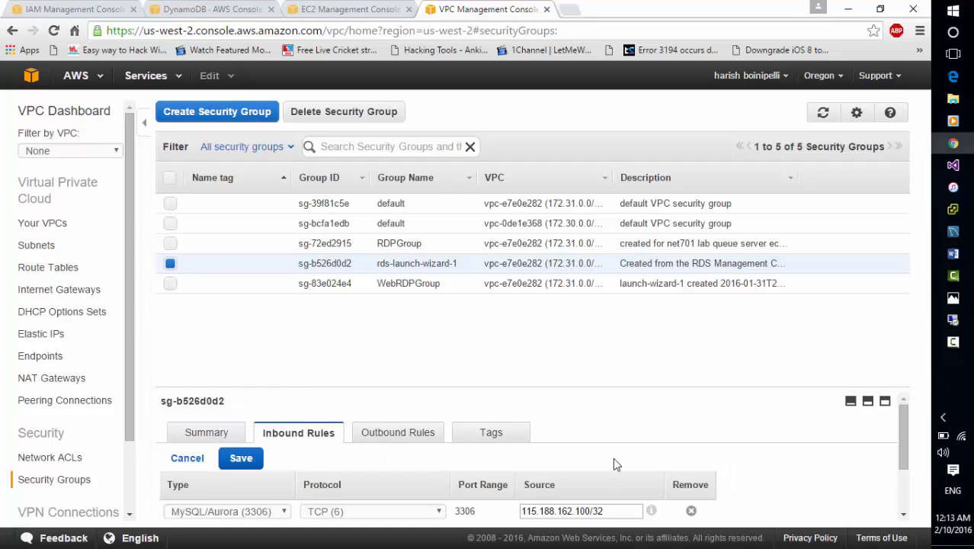
scroll(572, 450, down, 2)
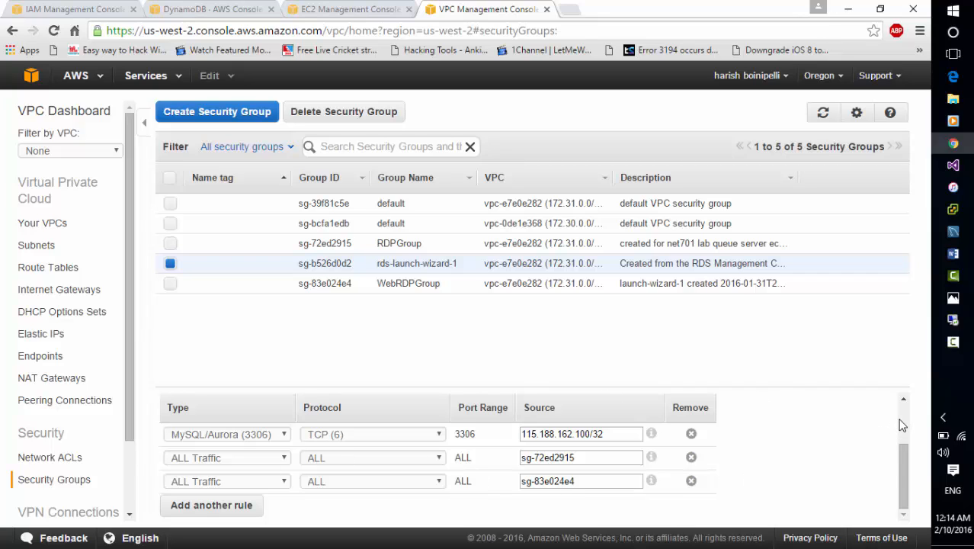
scroll(902, 424, up, 2)
click(237, 458)
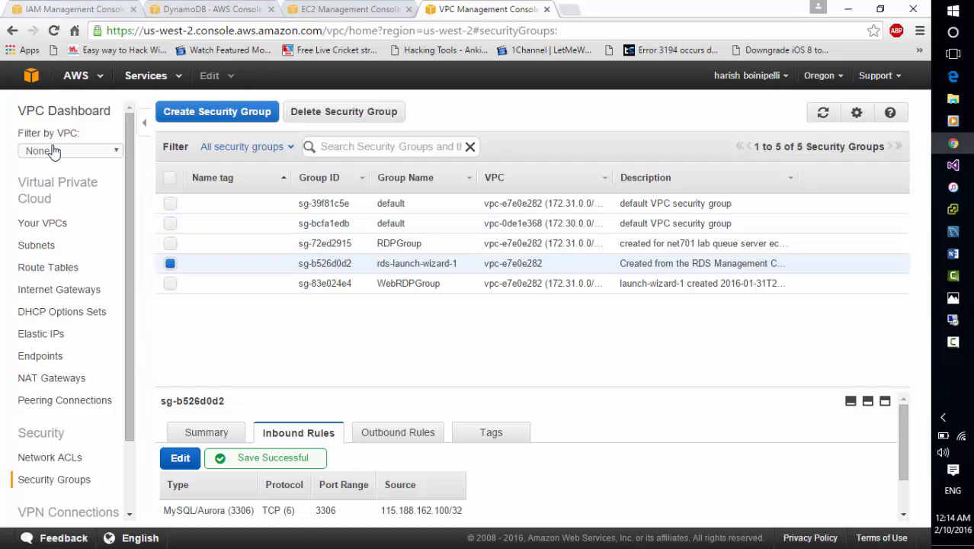
click(145, 75)
click(145, 76)
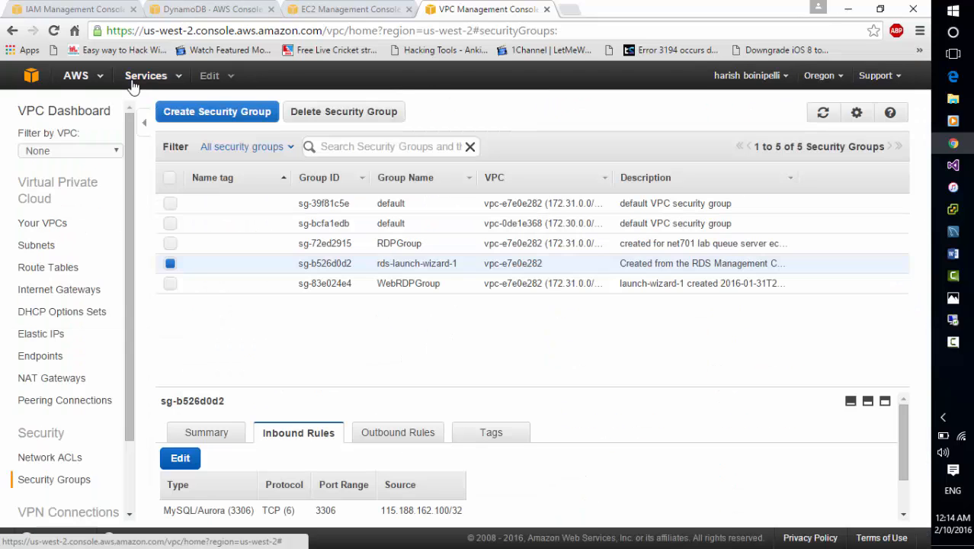
click(131, 80)
click(131, 80)
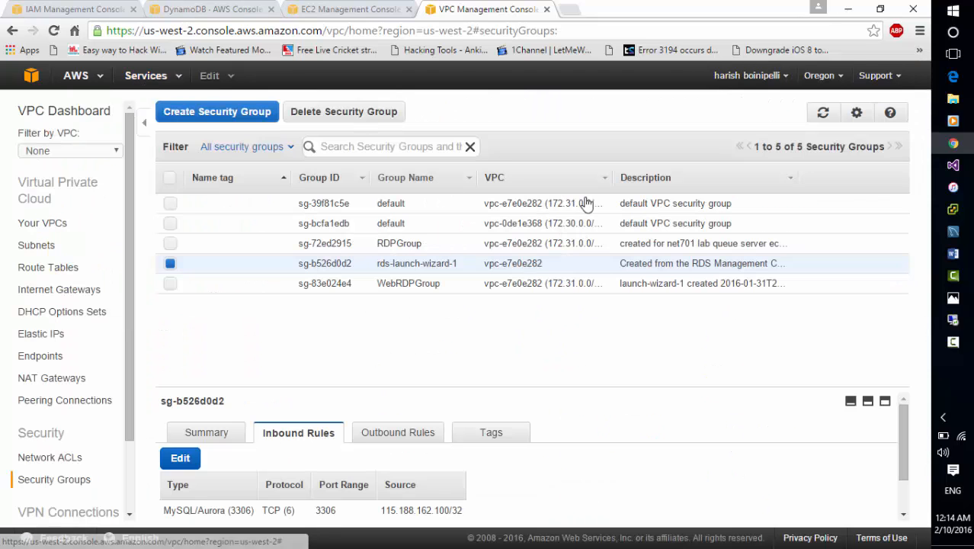
Return to the Remote Desktop session and open the Web config file from the net702 lab5 folder in Notepad.
click(959, 320)
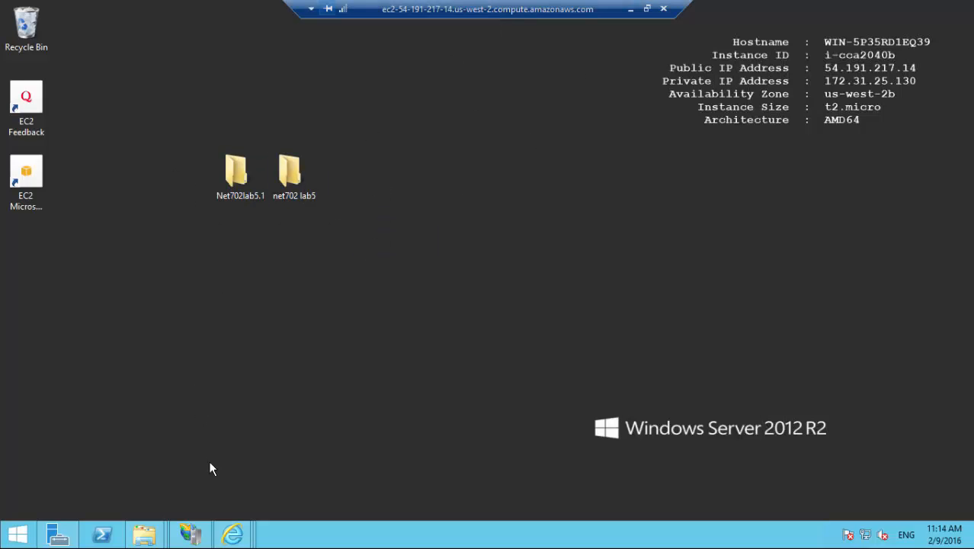
mouse_move(198, 537)
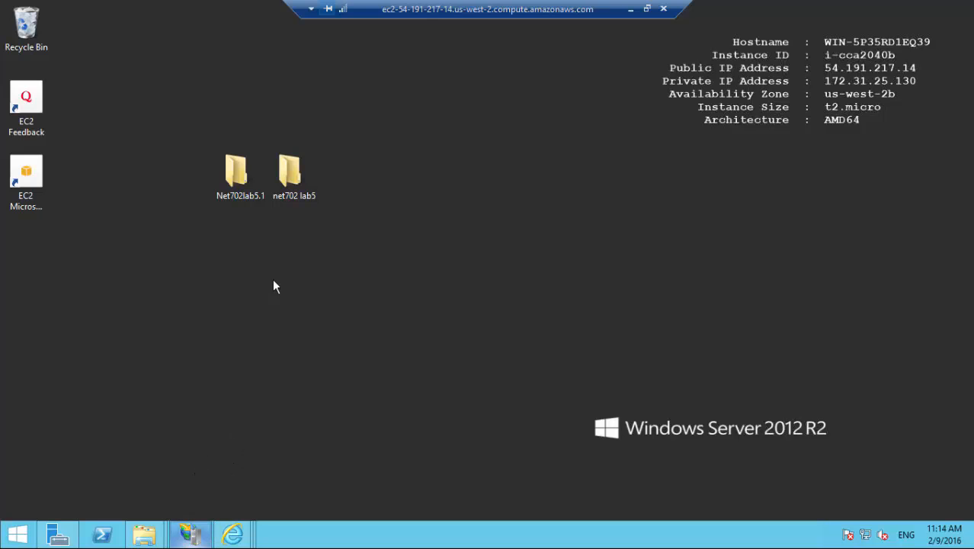
double_click(291, 182)
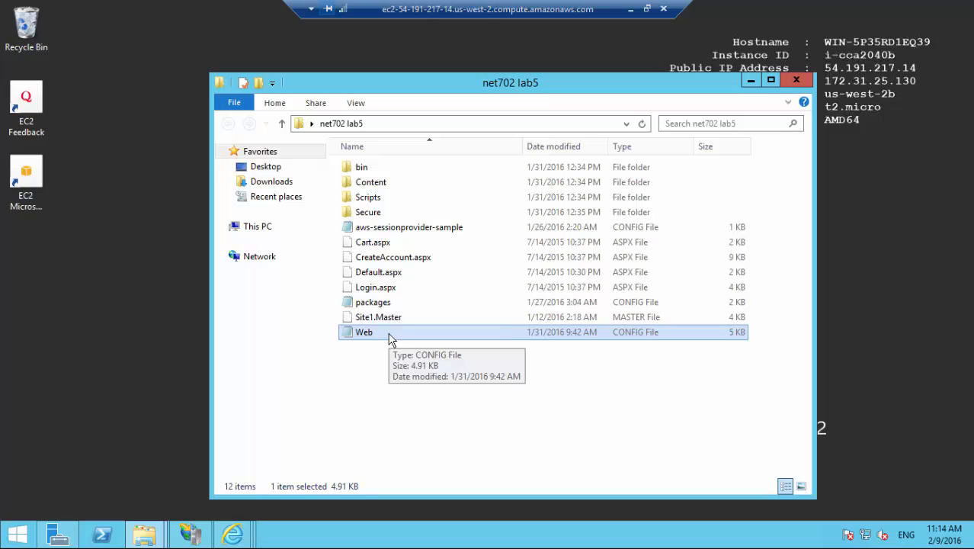
right_click(390, 338)
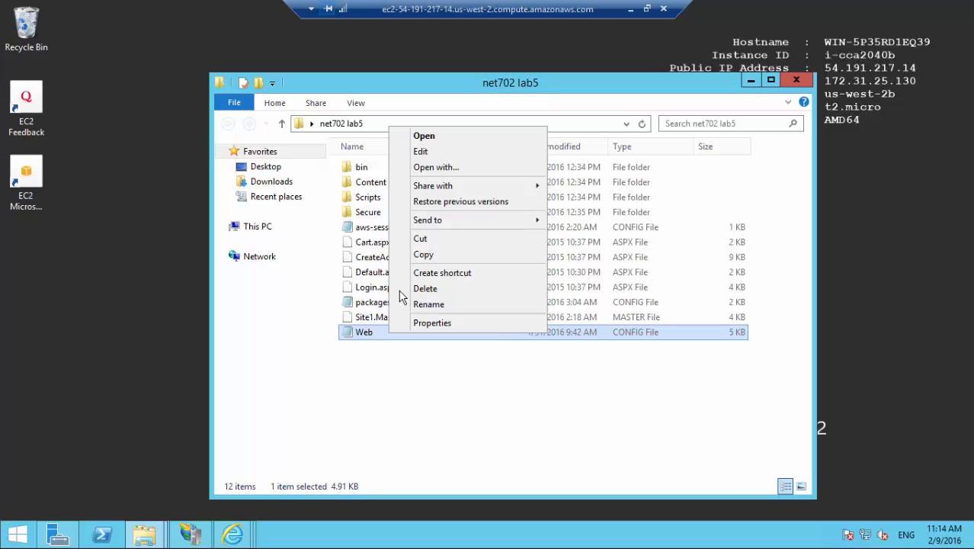
click(447, 145)
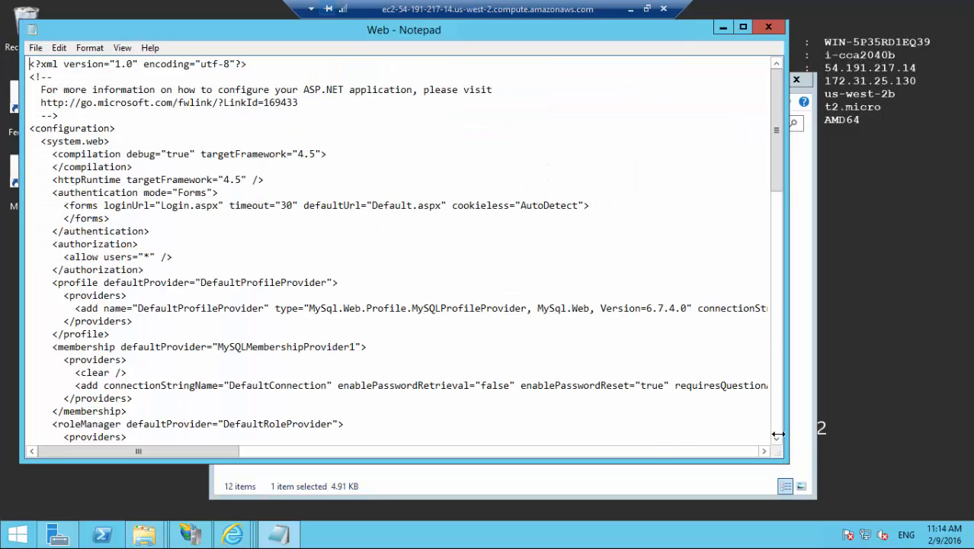
Maximize the Web config file, scroll to the DynamoDB session state provider and examine its AWS access and secret key entries, then close it.
click(744, 27)
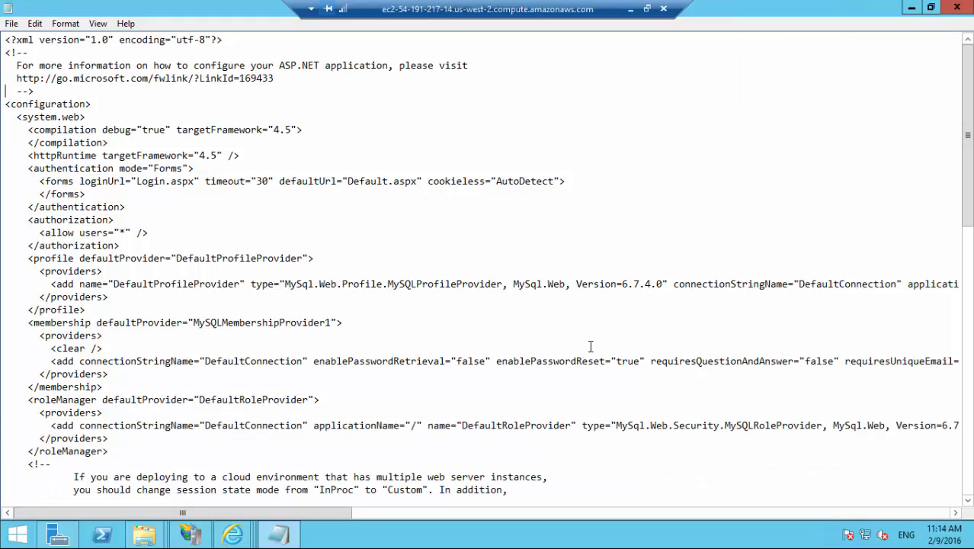
drag(966, 500, 968, 503)
click(968, 503)
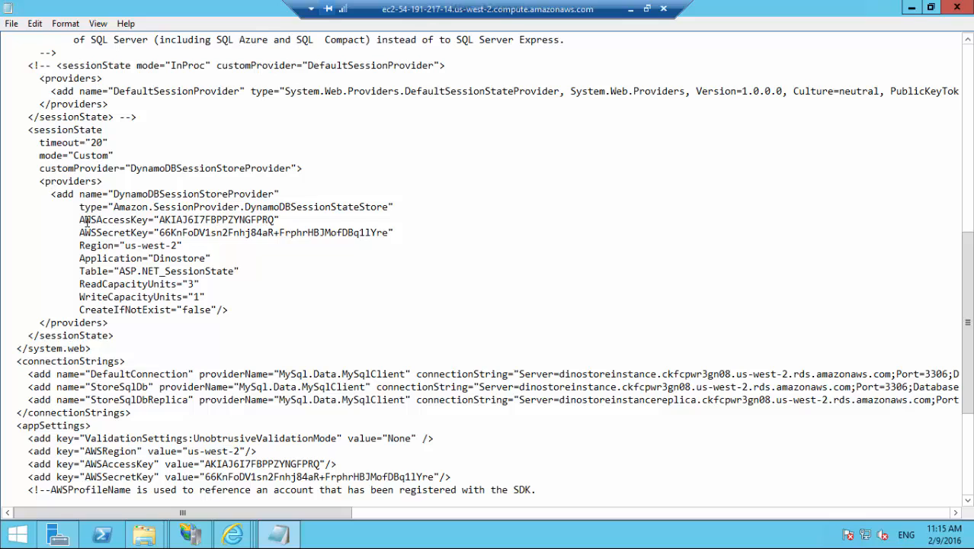
drag(84, 220, 393, 236)
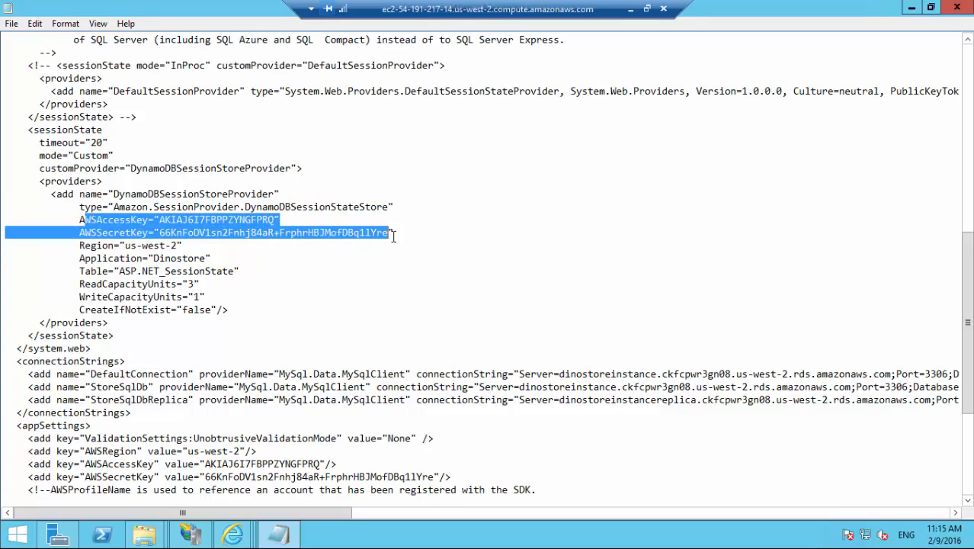
click(955, 11)
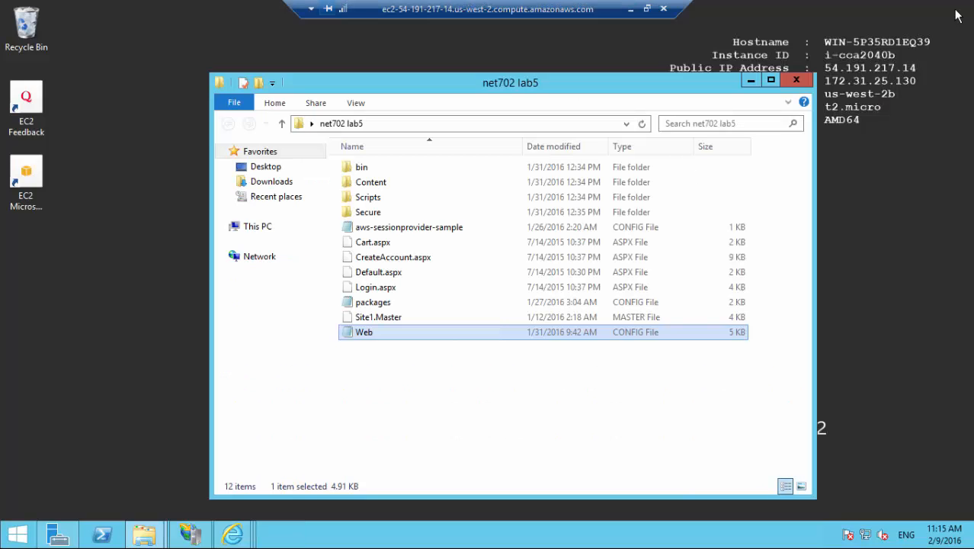
Open IIS Manager, switch the net702 lab5 site to content view and browse its Default.aspx page.
click(795, 82)
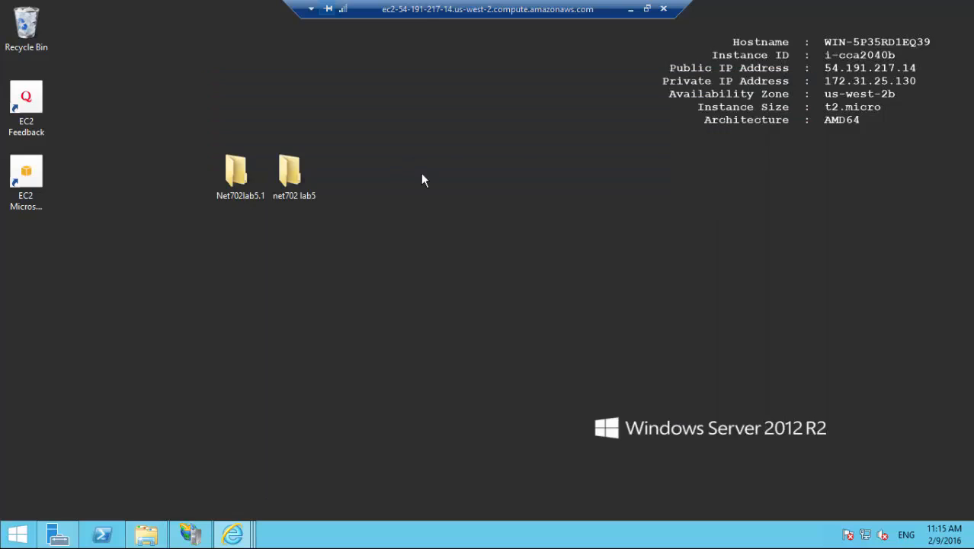
click(191, 534)
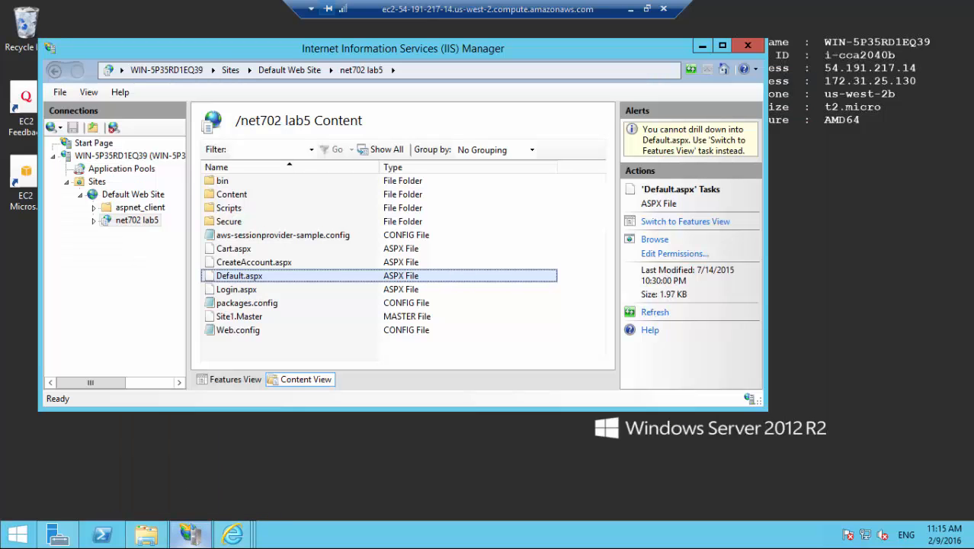
click(138, 222)
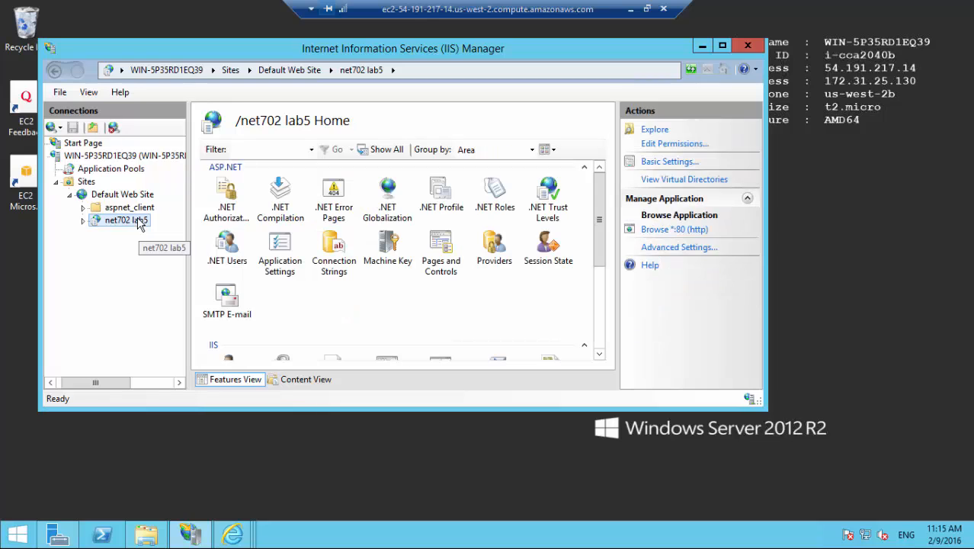
right_click(139, 223)
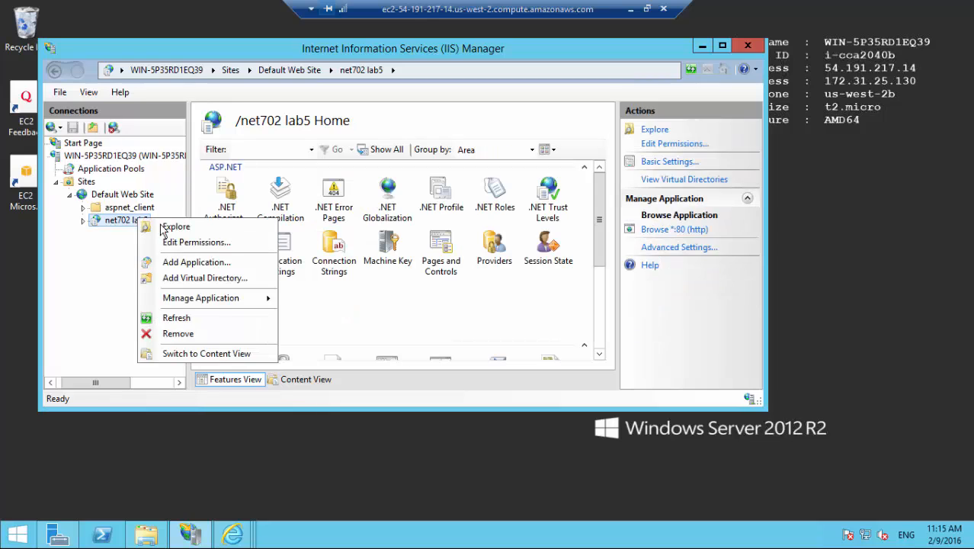
click(223, 353)
click(239, 278)
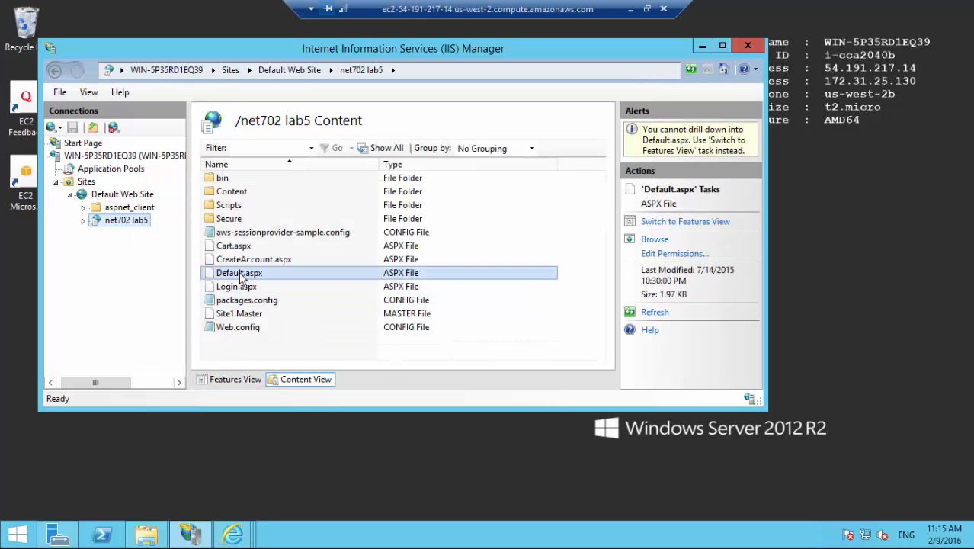
right_click(240, 276)
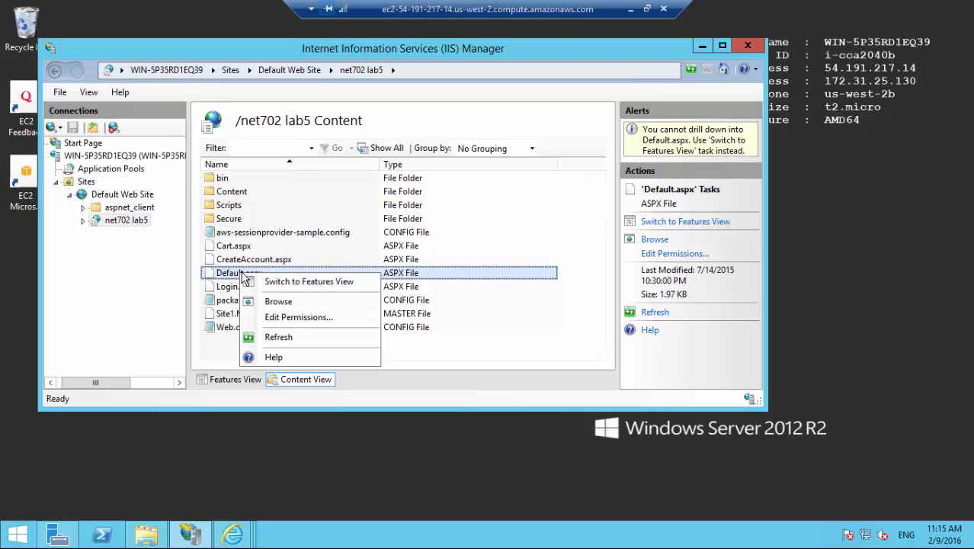
click(278, 302)
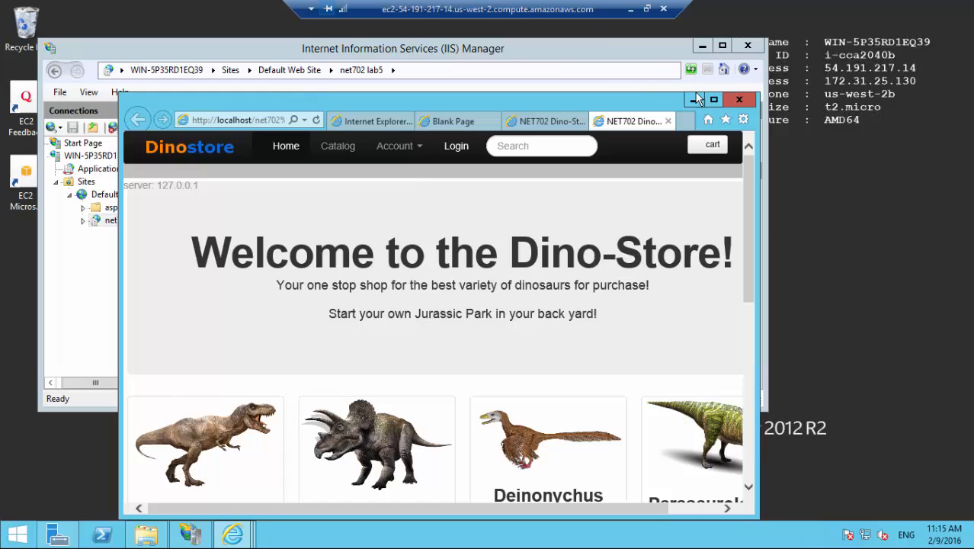
Maximize the Dino-Store page in the browser and open its Login page.
click(712, 101)
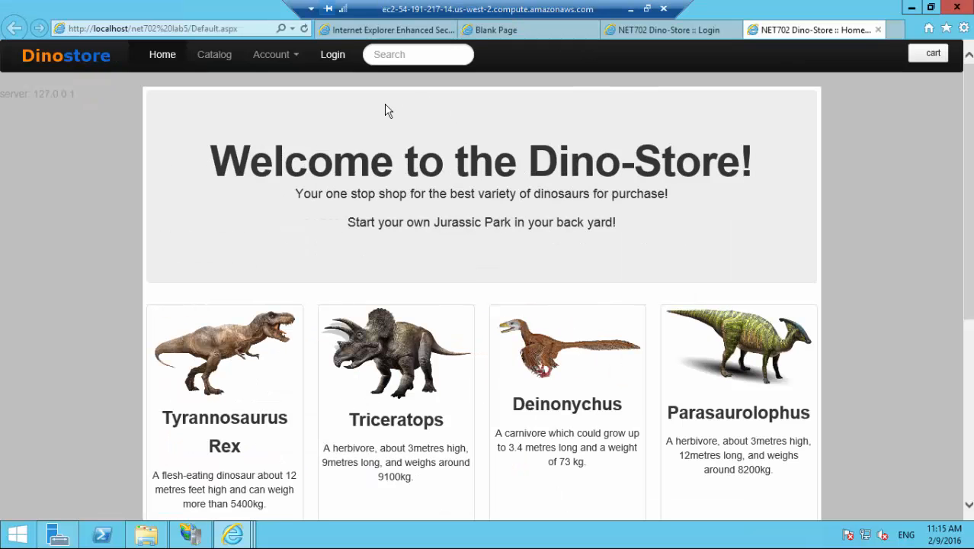
click(333, 55)
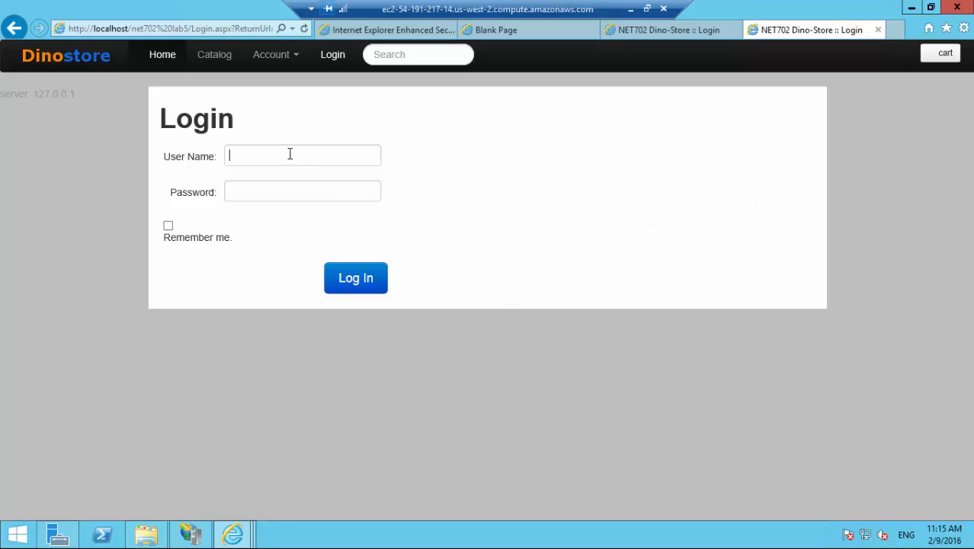
click(289, 154)
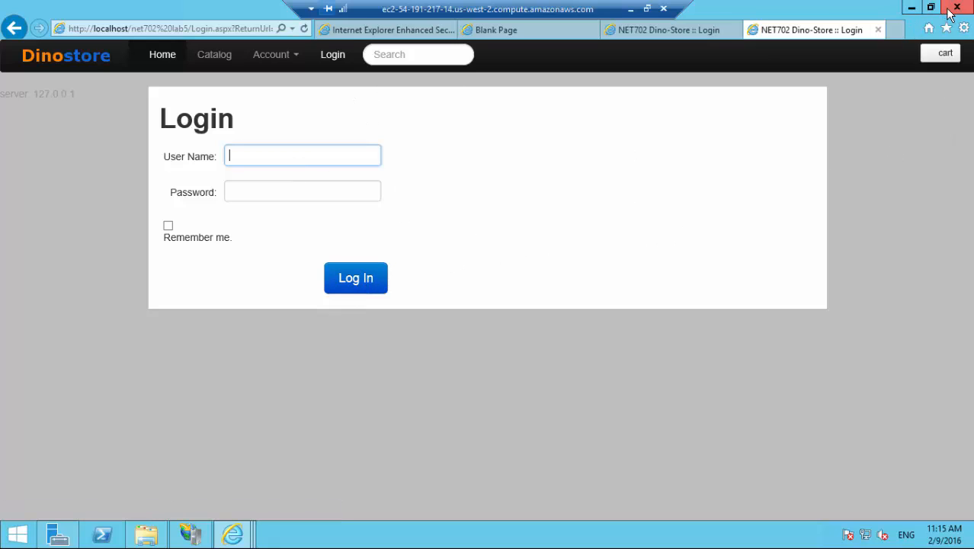
Try to close Internet Explorer and minimize the Remote Desktop session.
click(952, 9)
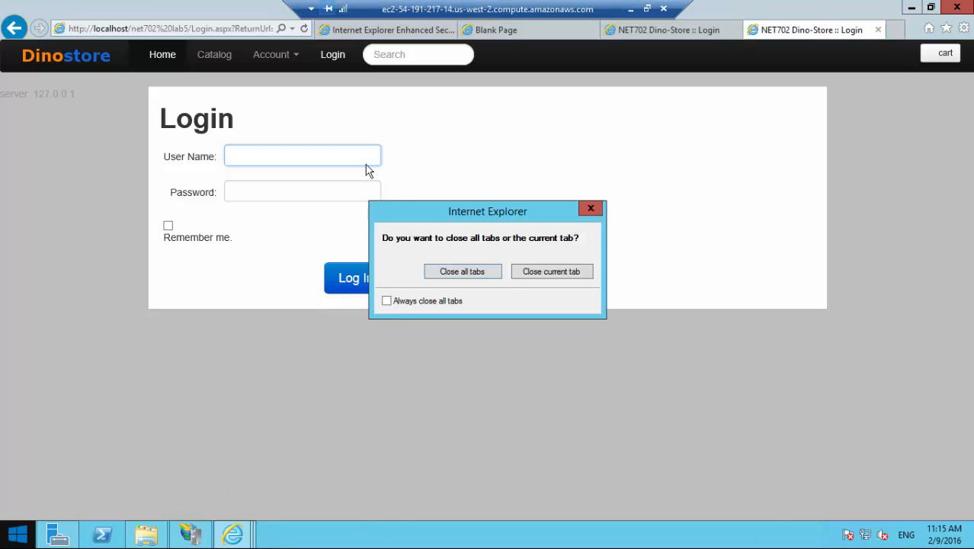
click(631, 10)
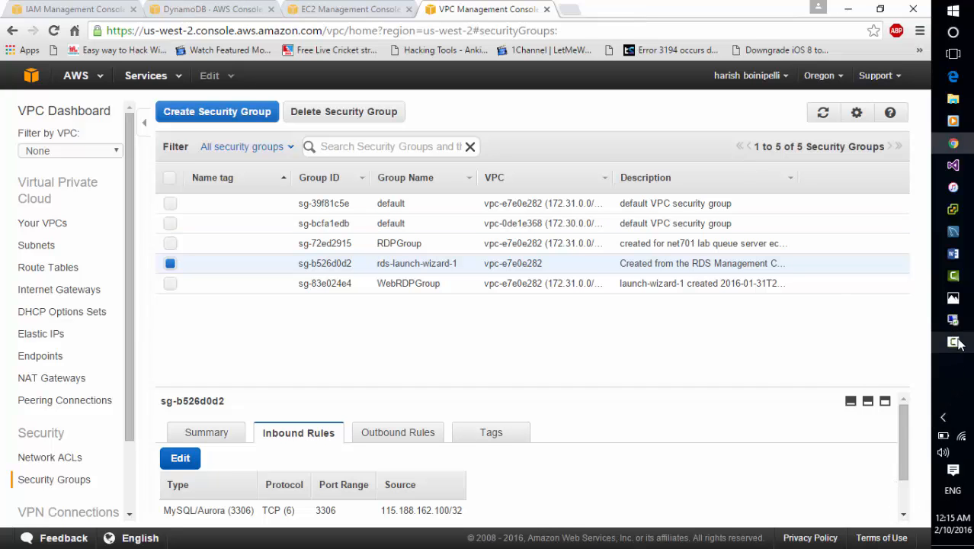
mouse_move(953, 341)
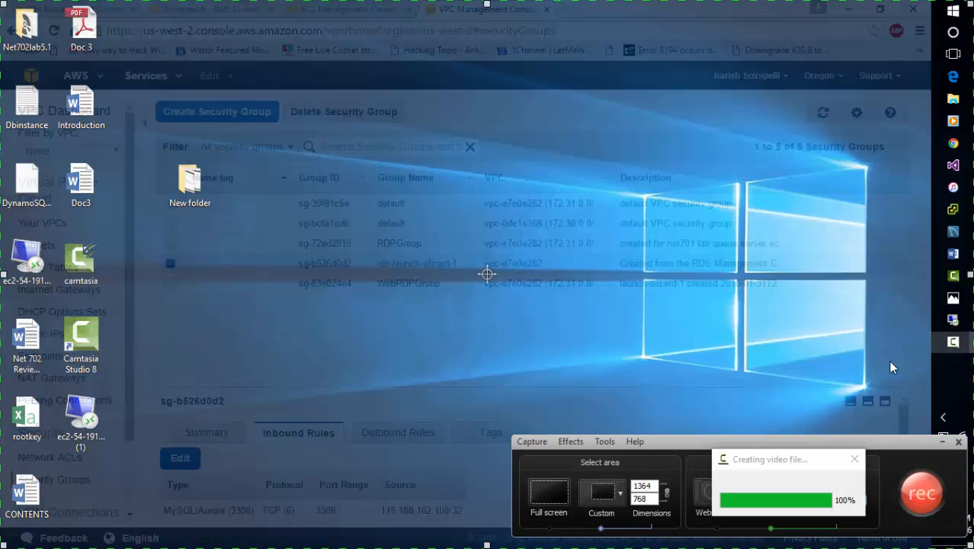